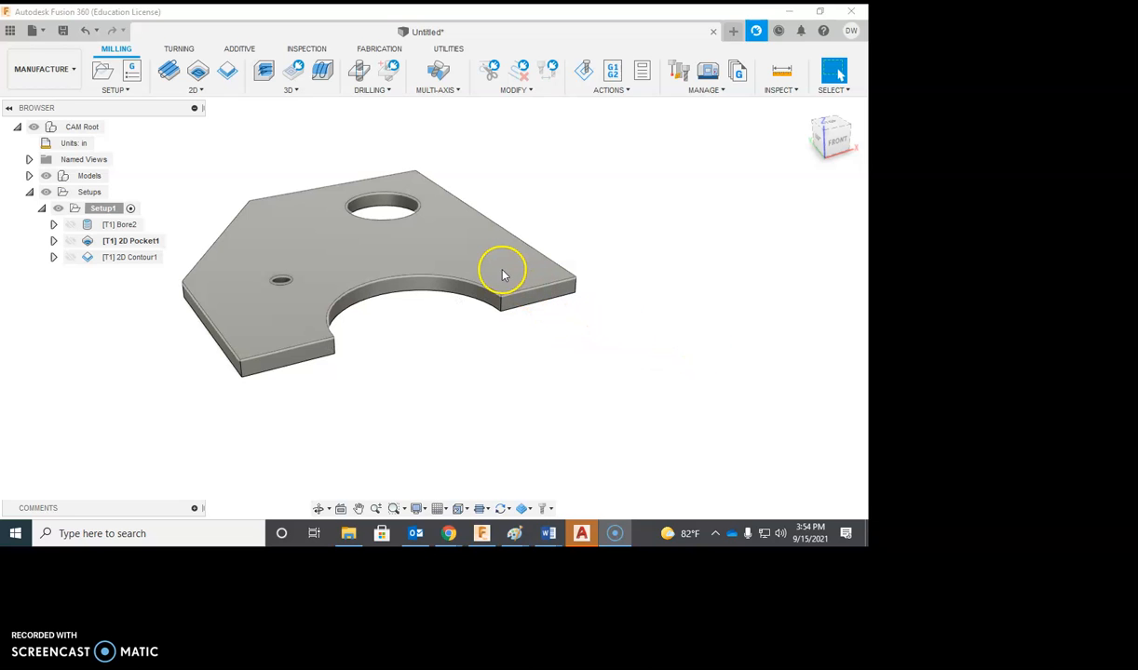
# Switch to the Design workspace and set the base plate's first extrusion distance to 0.168 in
pyautogui.click(45, 71)
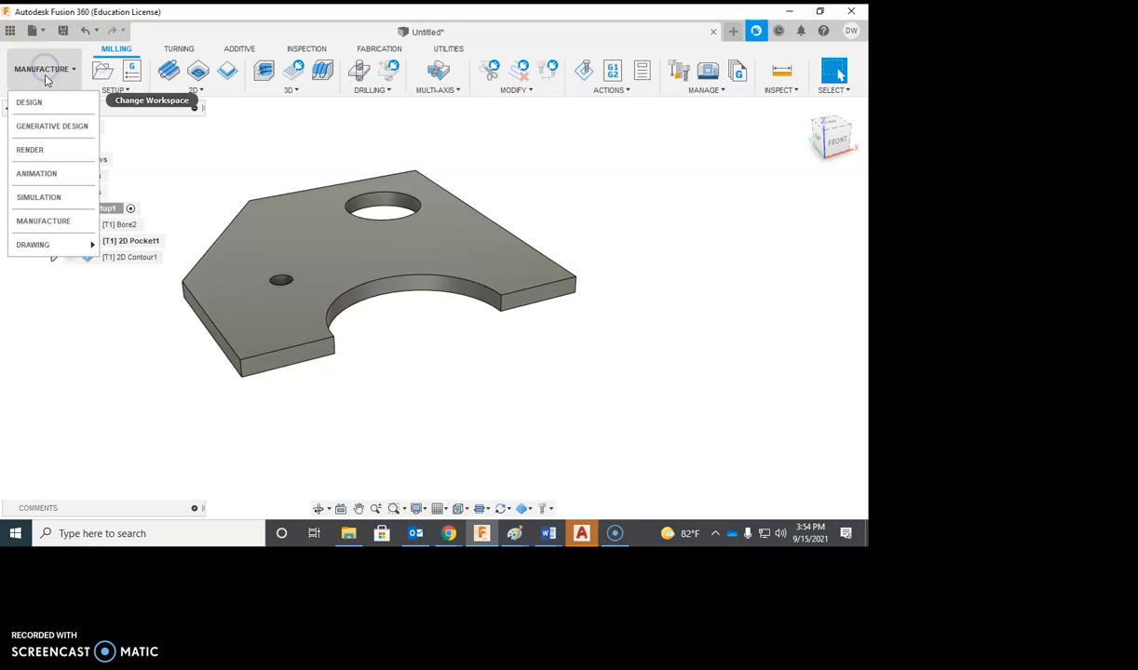
pyautogui.click(37, 110)
pyautogui.click(37, 105)
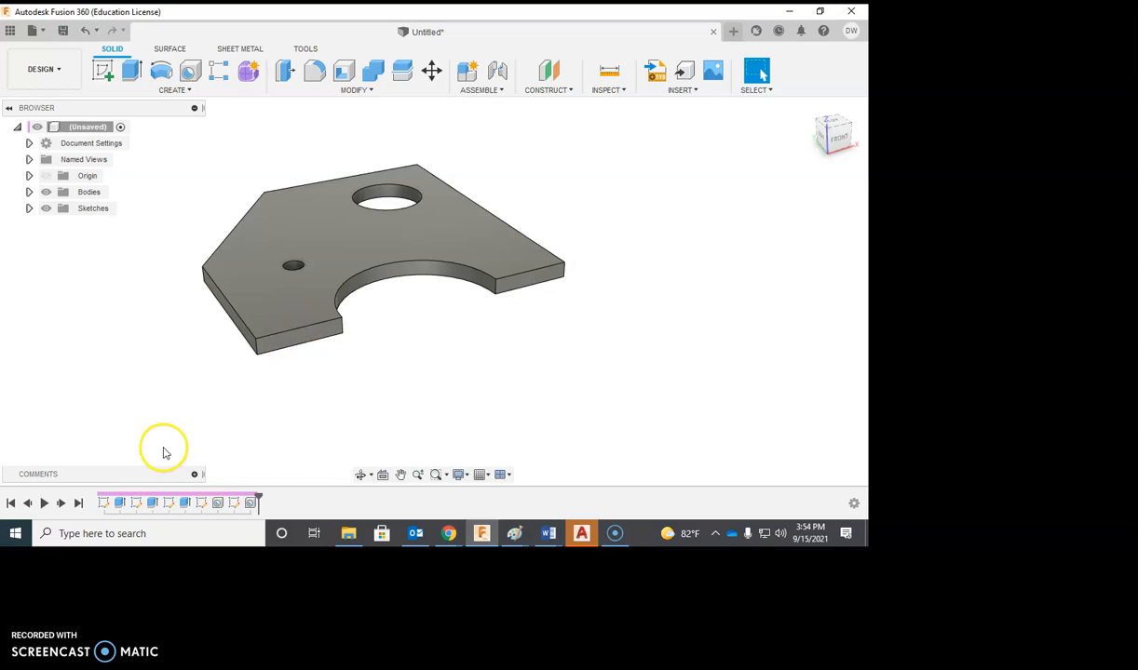
pyautogui.doubleClick(120, 504)
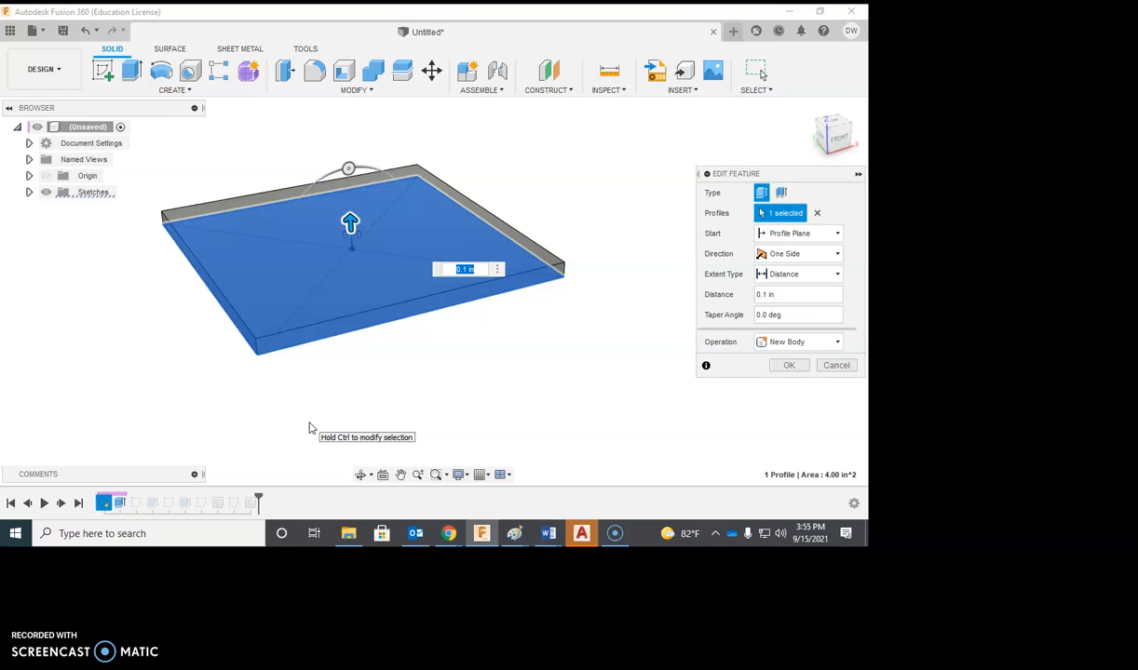
pyautogui.write('8')
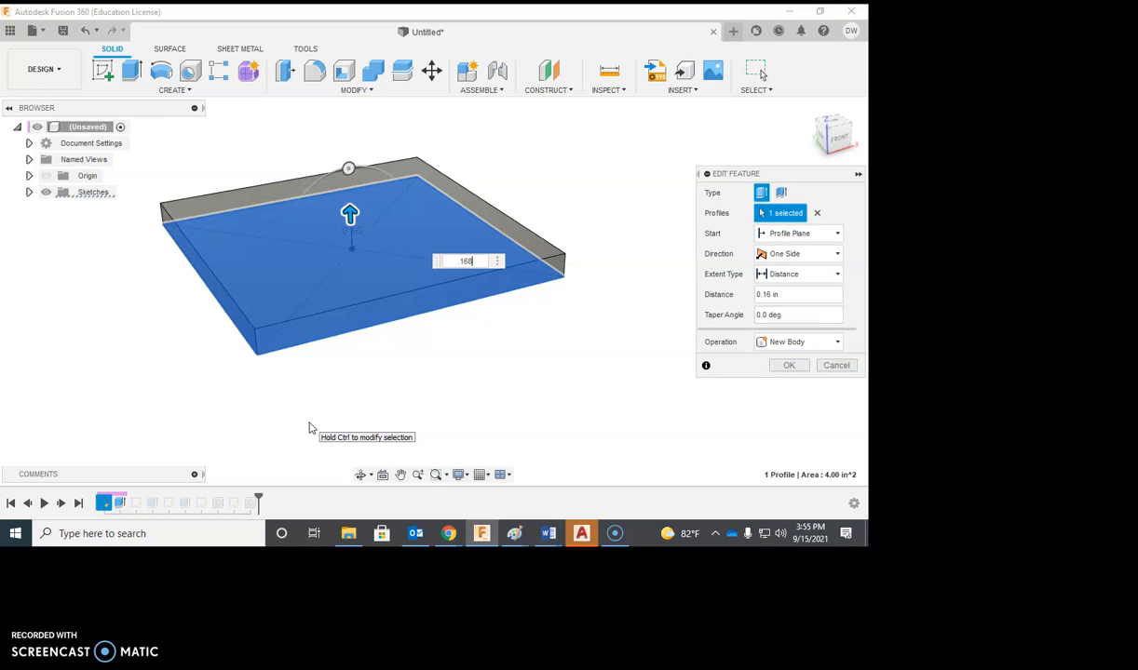
pyautogui.click(469, 259)
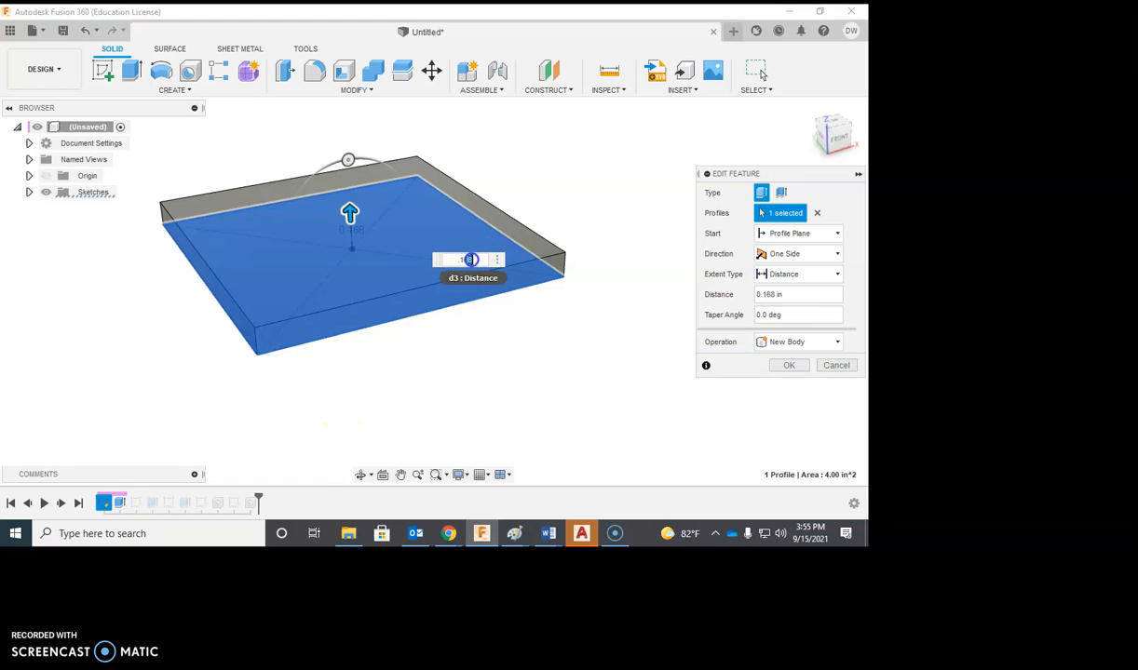
pyautogui.click(478, 259)
pyautogui.click(788, 366)
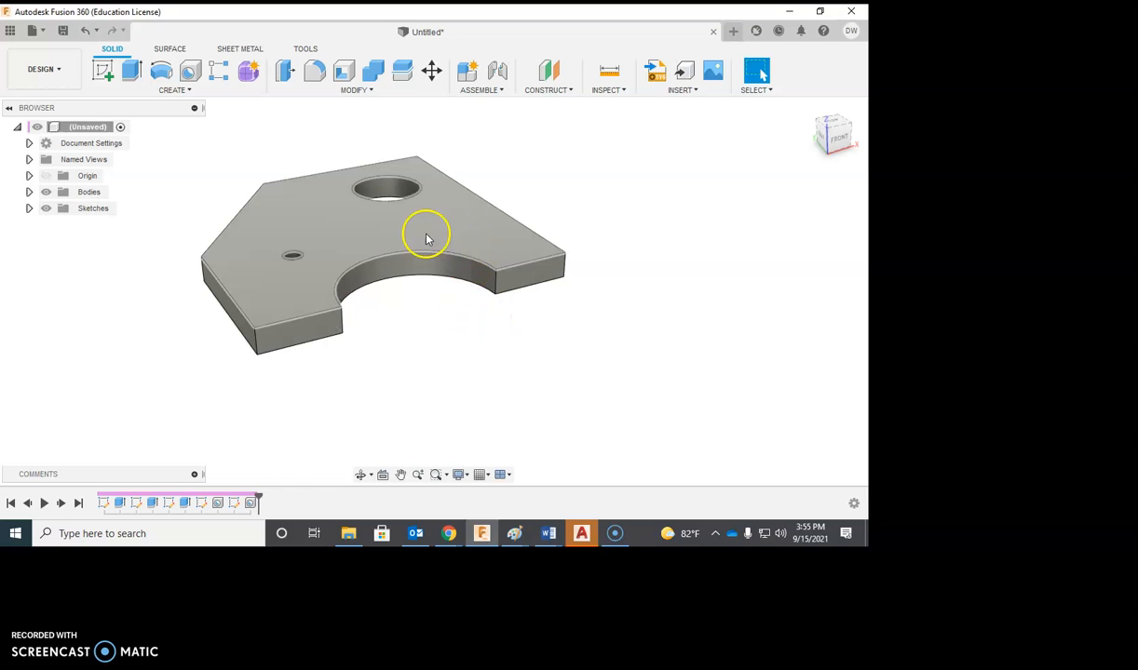
# Return to the Manufacture workspace and regenerate all toolpaths in Setup1
pyautogui.click(43, 69)
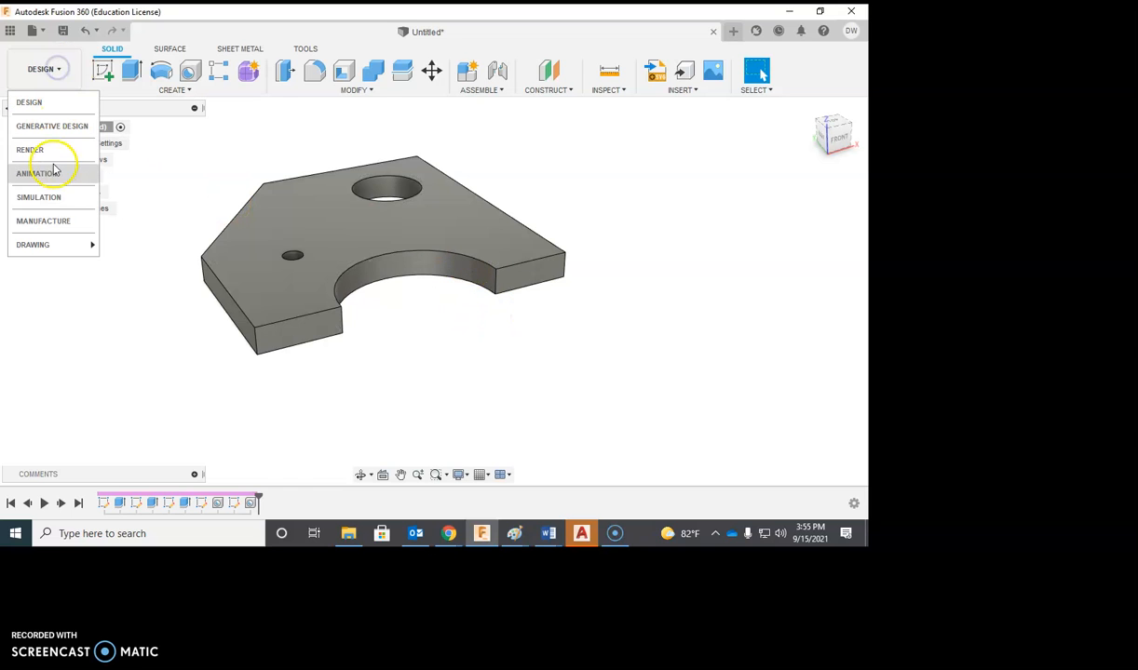
pyautogui.click(54, 225)
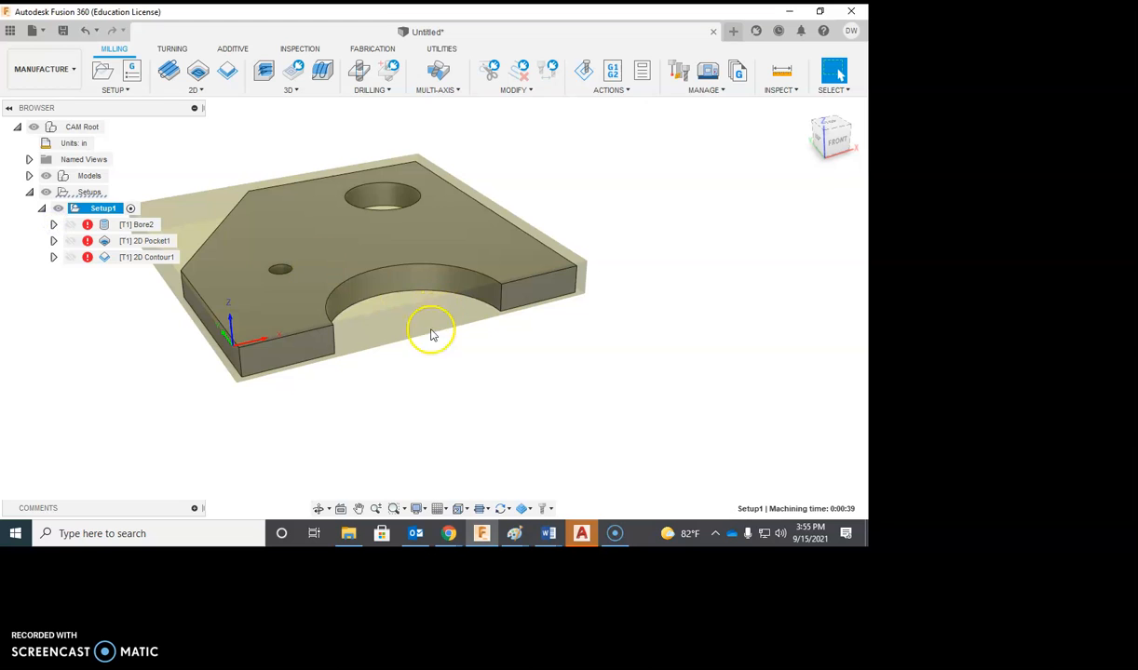
pyautogui.click(90, 226)
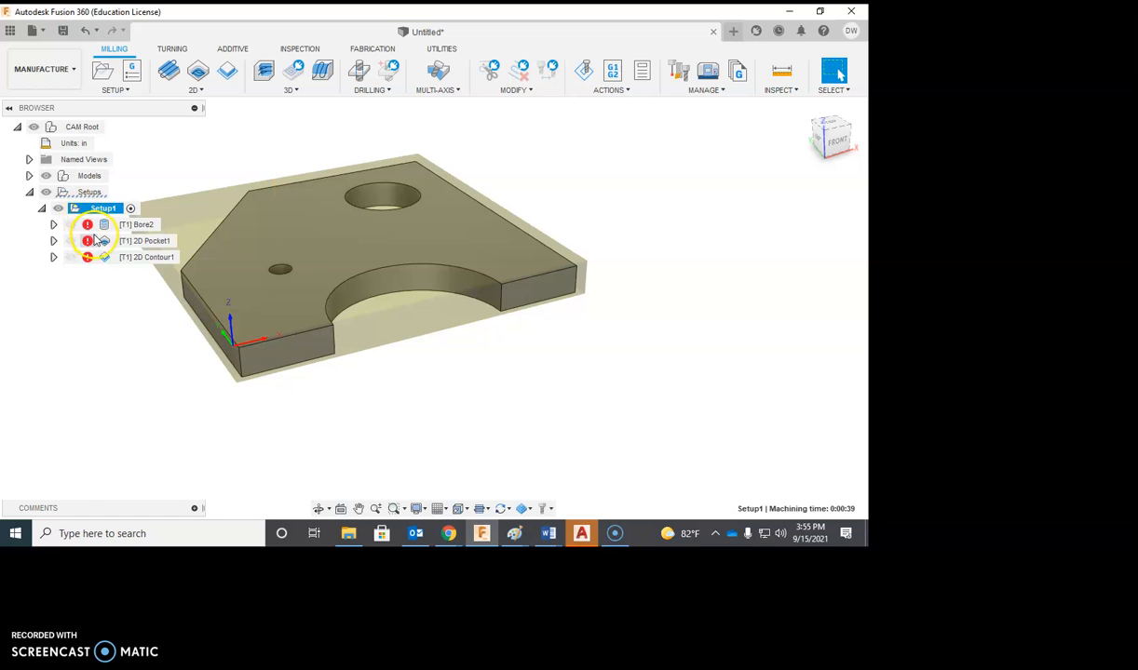
pyautogui.click(96, 241)
pyautogui.click(104, 208)
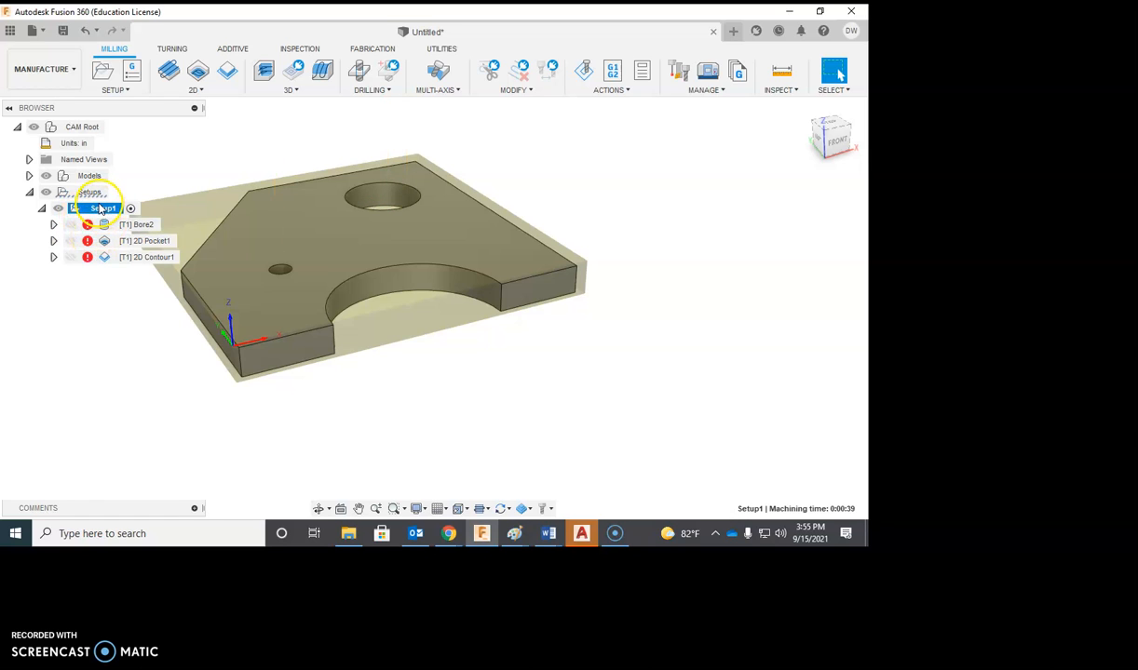
pyautogui.rightClick(99, 212)
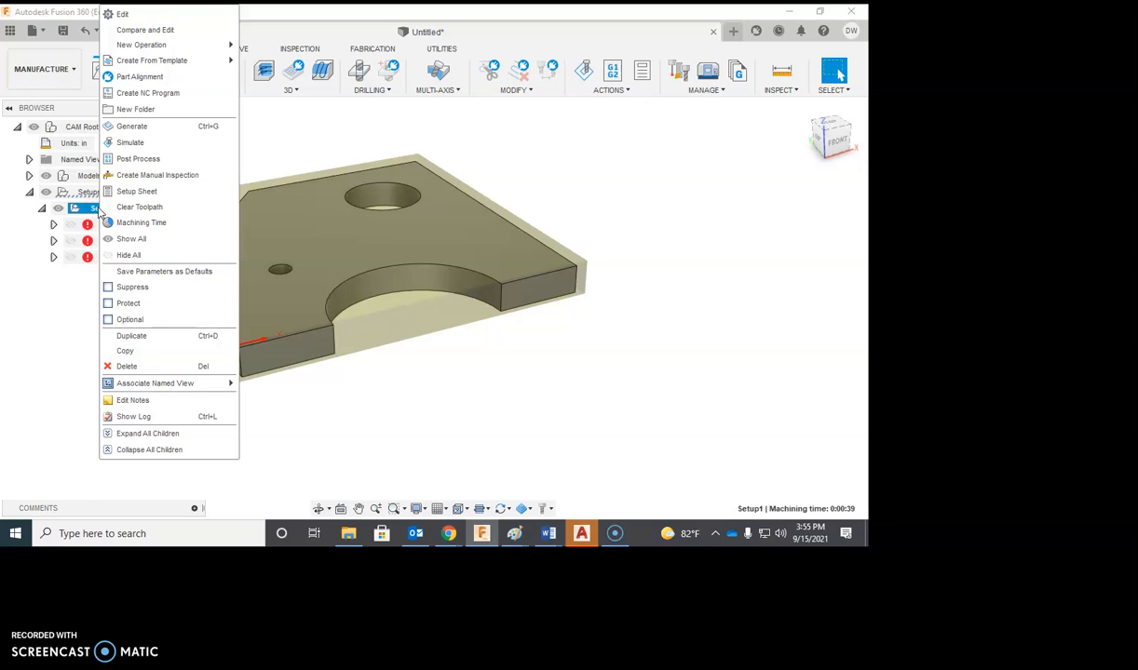
pyautogui.click(155, 127)
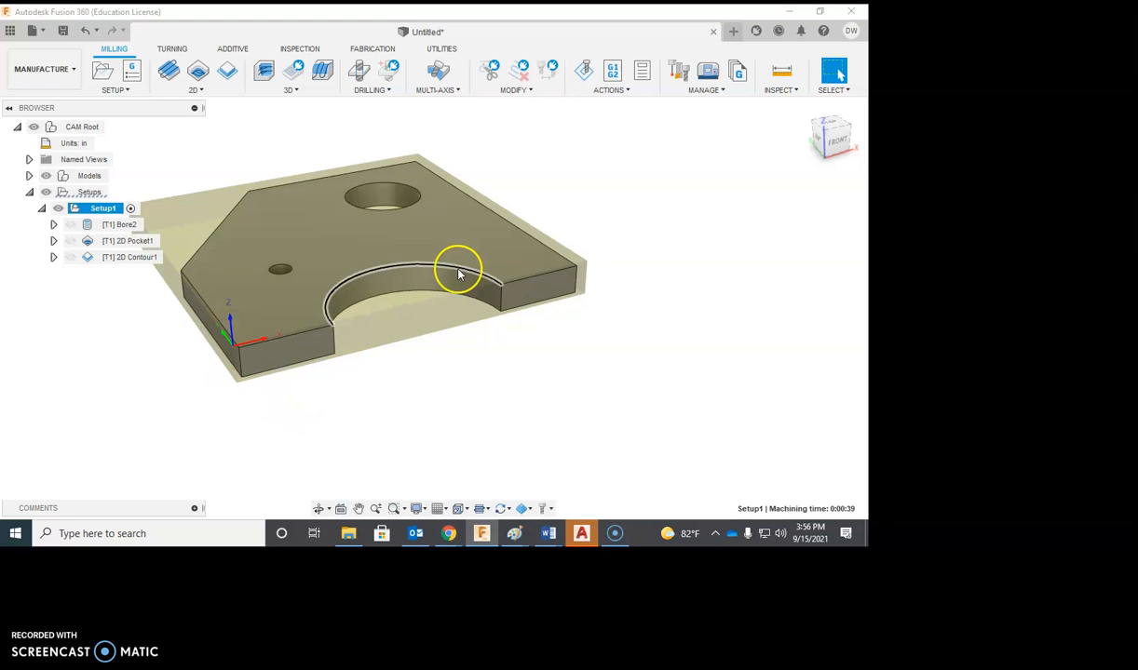
# Review the Post Process settings for Setup1, including the configuration folder, without posting
pyautogui.click(611, 94)
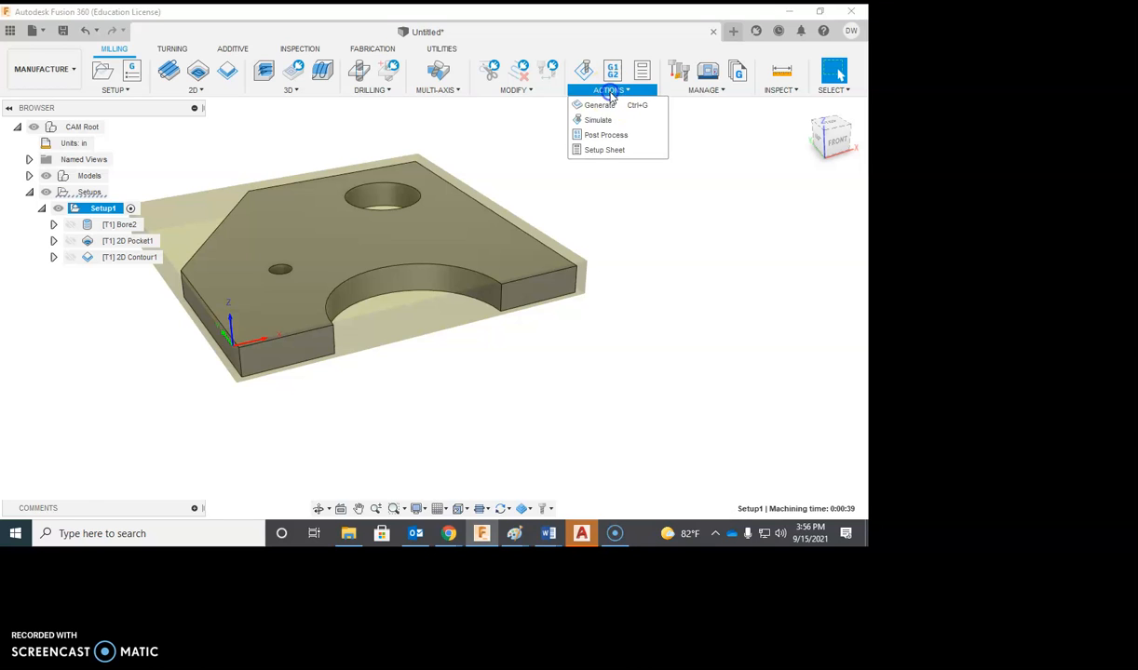
pyautogui.click(607, 138)
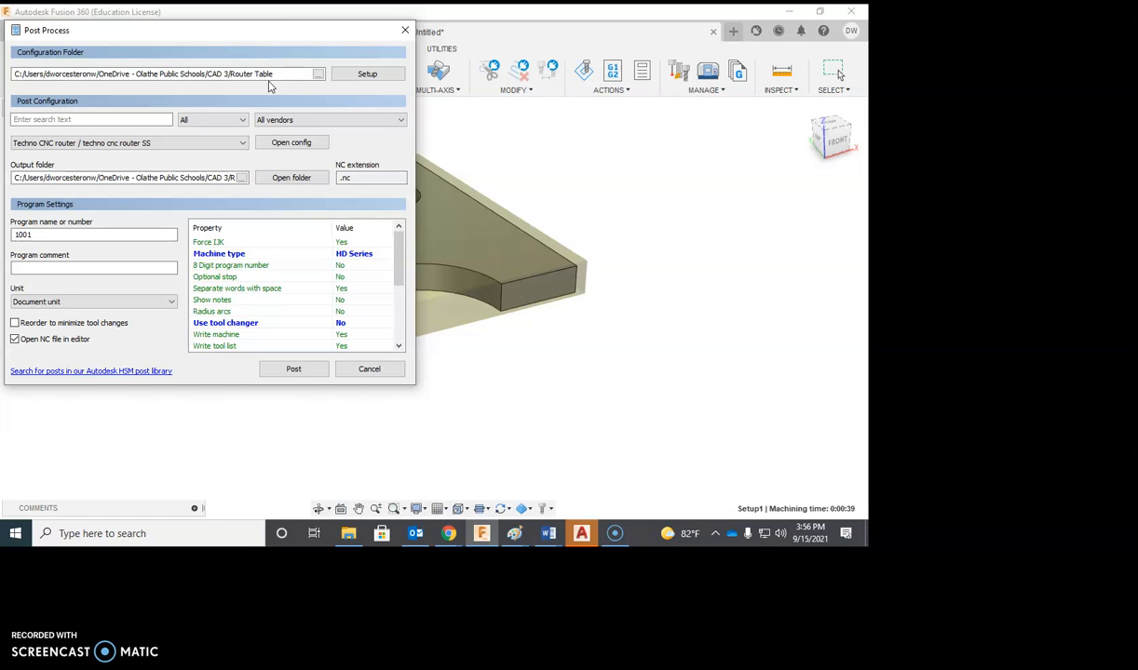
pyautogui.click(318, 74)
pyautogui.click(367, 369)
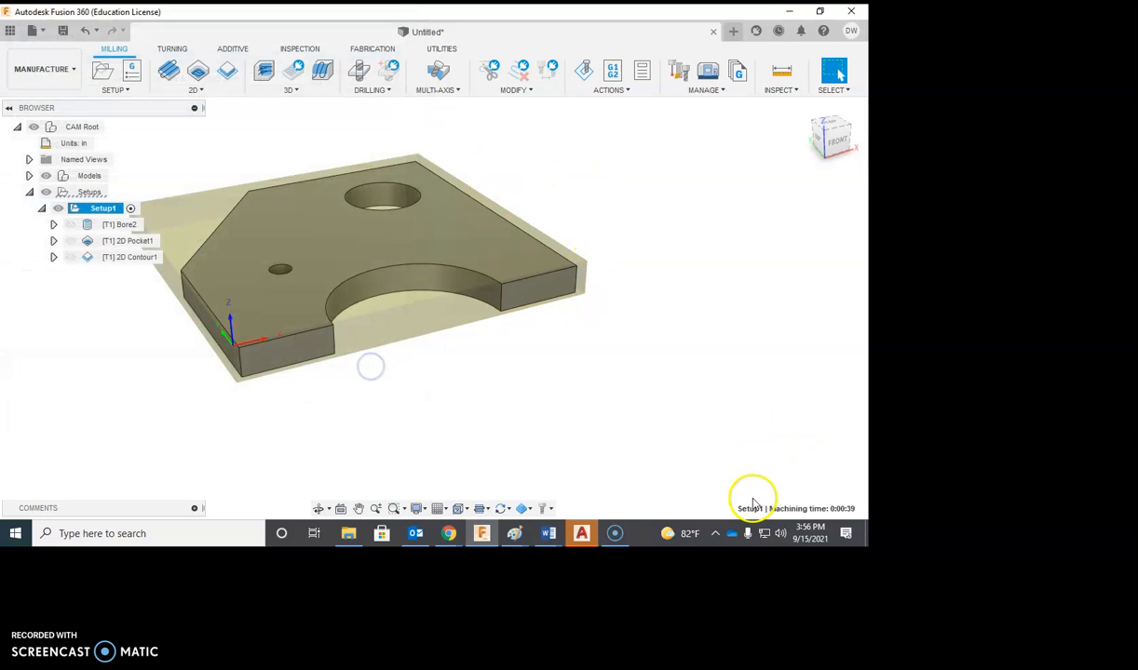
# Show the Router Table link in the Word document and bring up the Router Table Documentation in Chrome
pyautogui.click(548, 534)
pyautogui.click(507, 503)
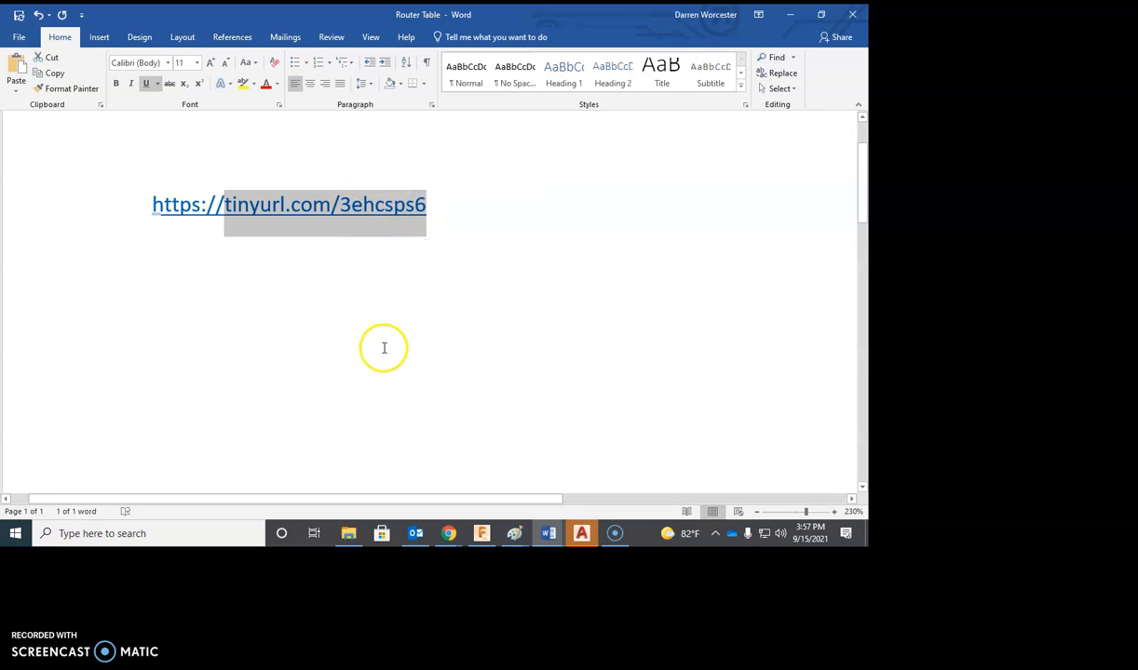
pyautogui.moveTo(449, 542)
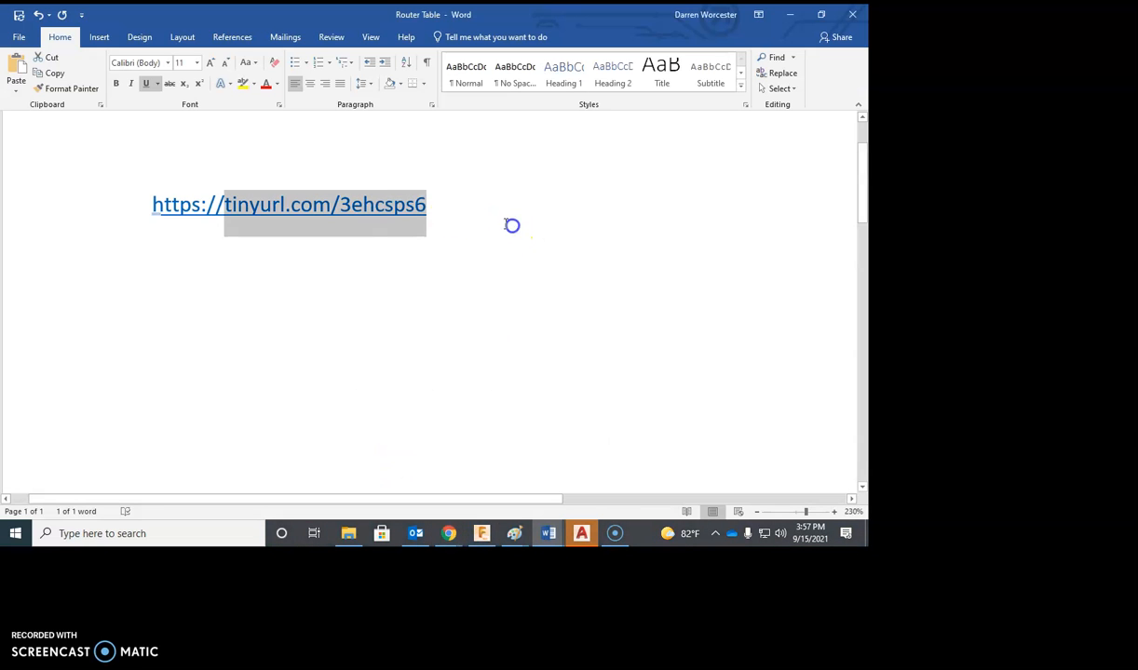
pyautogui.click(370, 215)
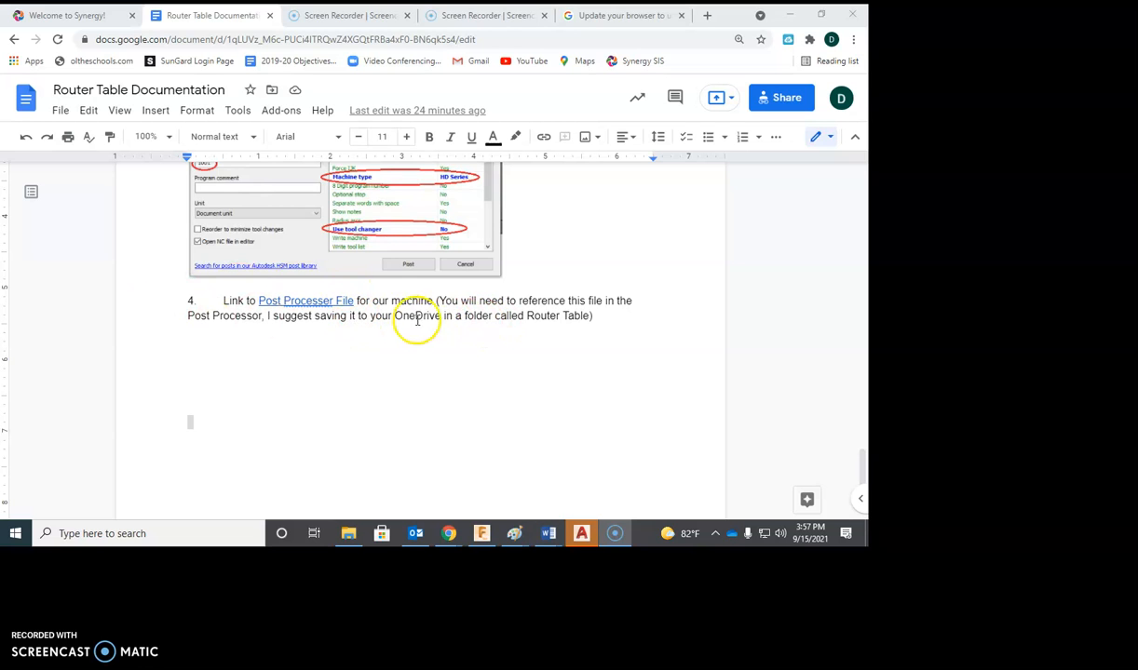
# Review the Router Table Documentation sections on block drawing, CAM settings, post-processing settings and the post processor file
pyautogui.scroll(6, 470, 308)
pyautogui.scroll(15, 497, 299)
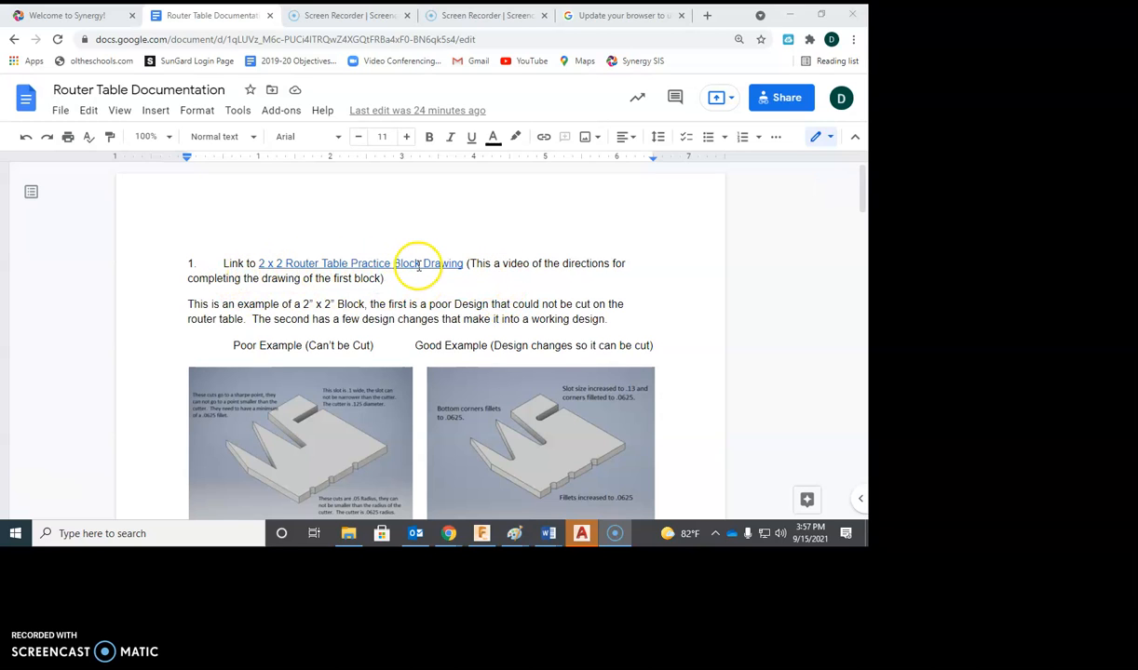
pyautogui.scroll(-4, 424, 265)
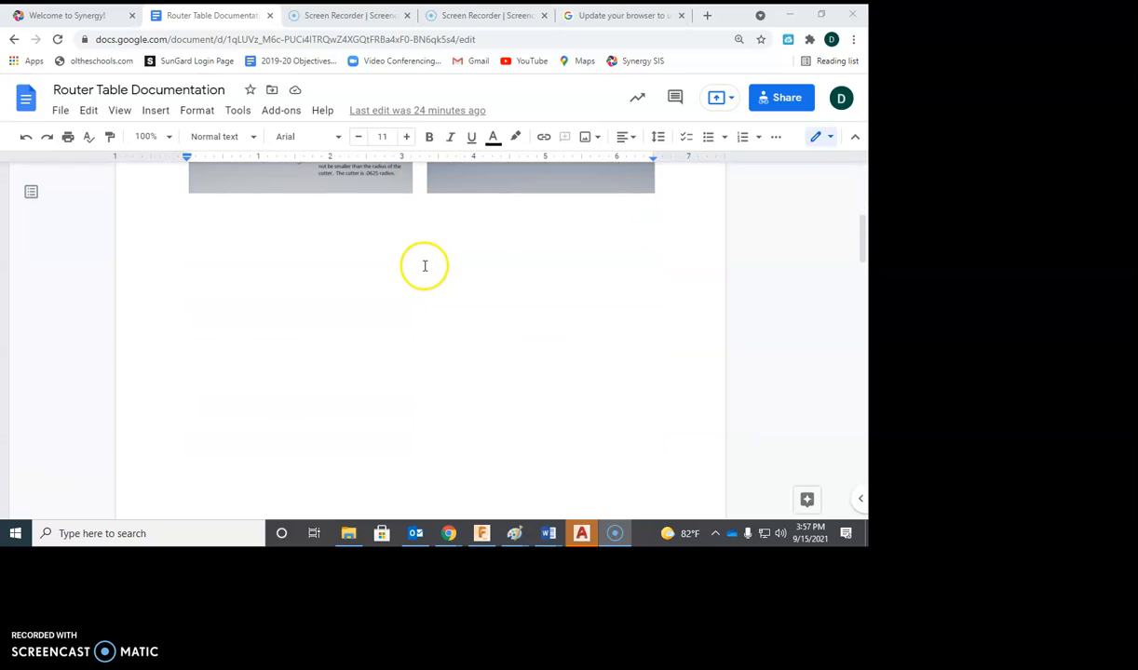
pyautogui.scroll(3, 424, 266)
pyautogui.scroll(-6, 426, 270)
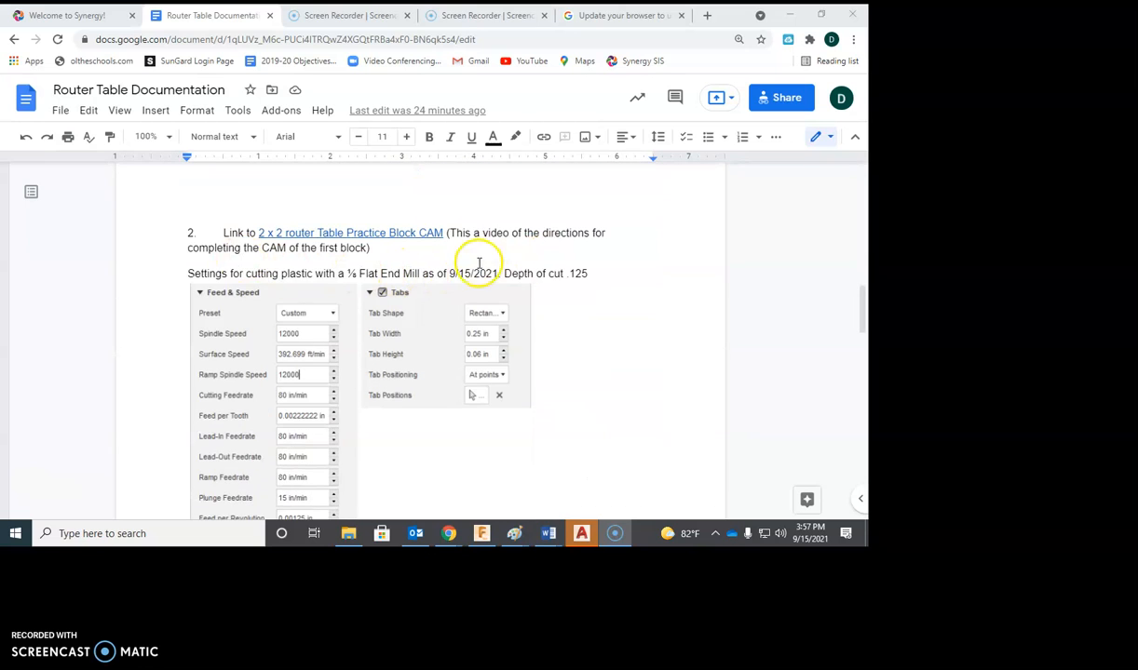
pyautogui.scroll(-5, 478, 262)
pyautogui.scroll(-5, 477, 261)
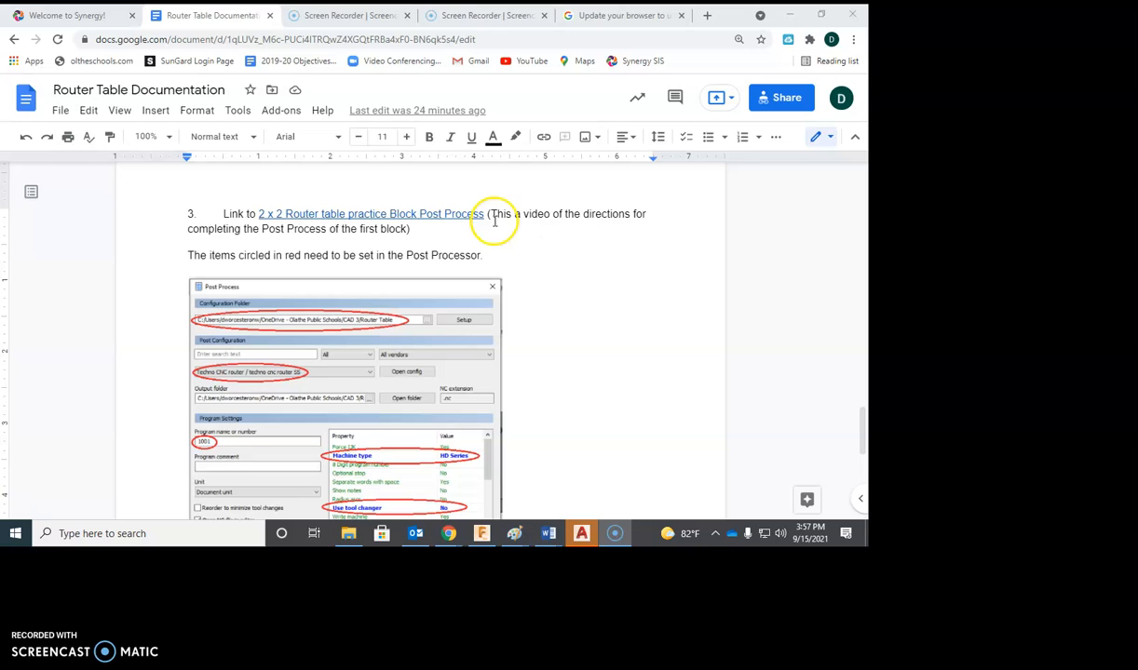
pyautogui.scroll(-5, 491, 224)
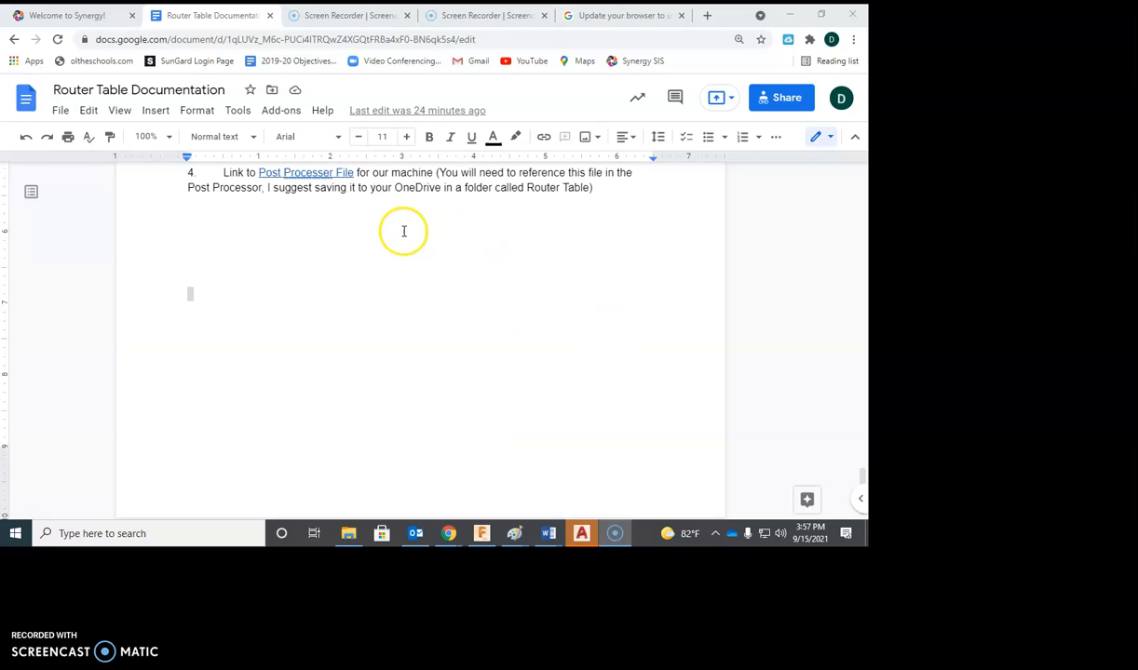
# Open the documentation's Post Processer File link and download techno cnc router SS.cps
pyautogui.scroll(1, 396, 230)
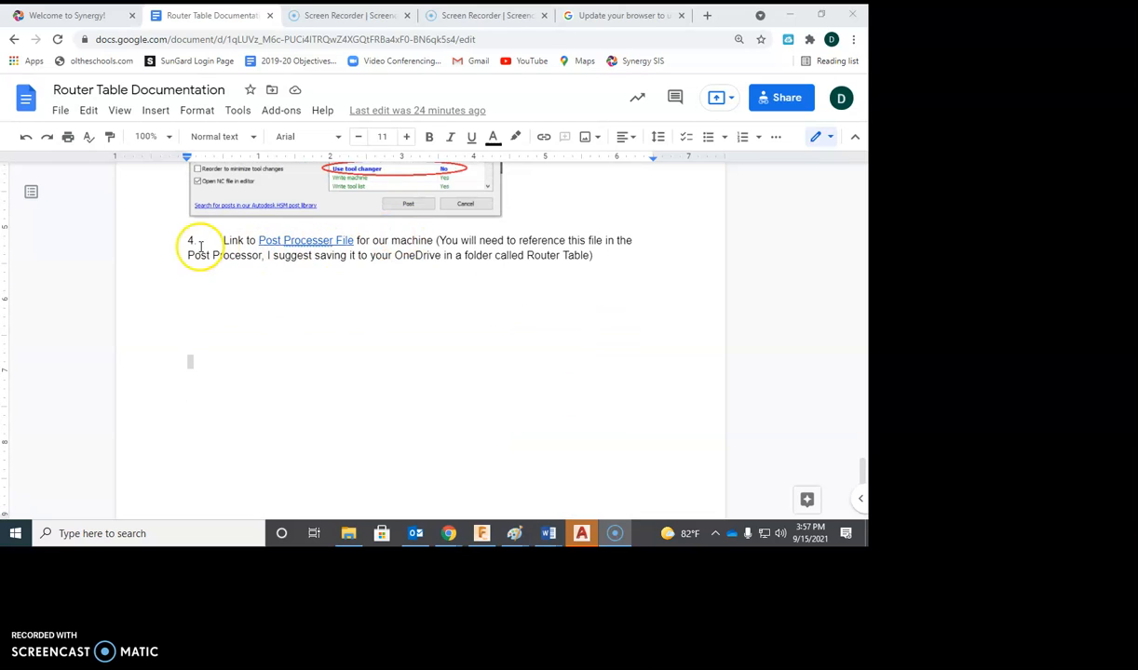
pyautogui.click(307, 240)
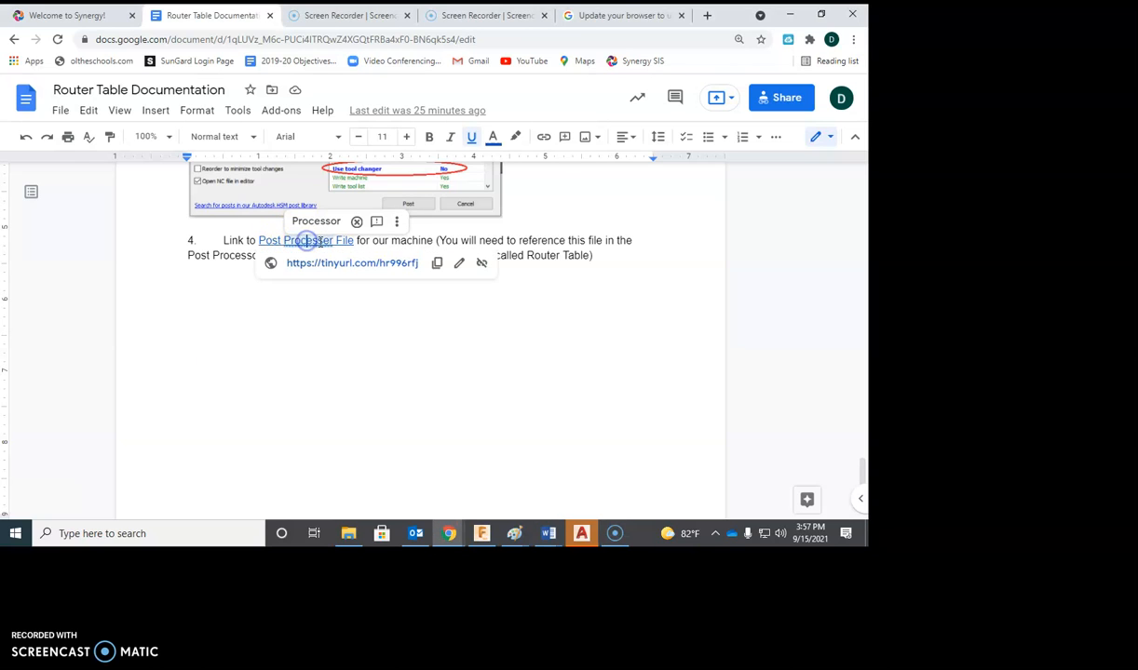
pyautogui.click(320, 263)
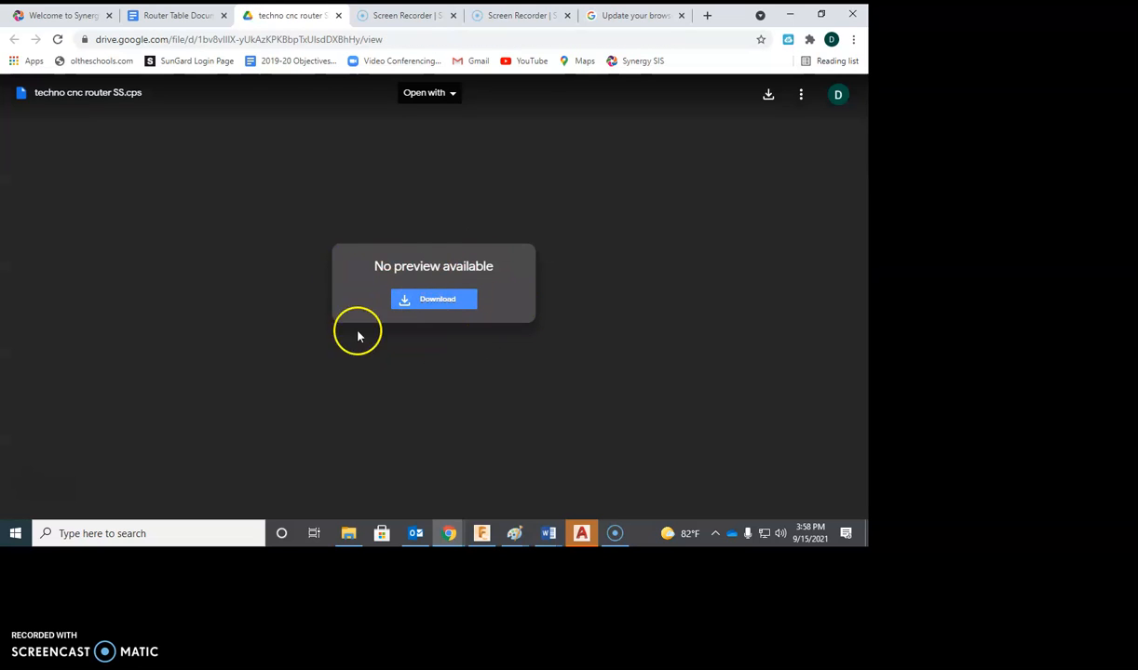
pyautogui.click(433, 300)
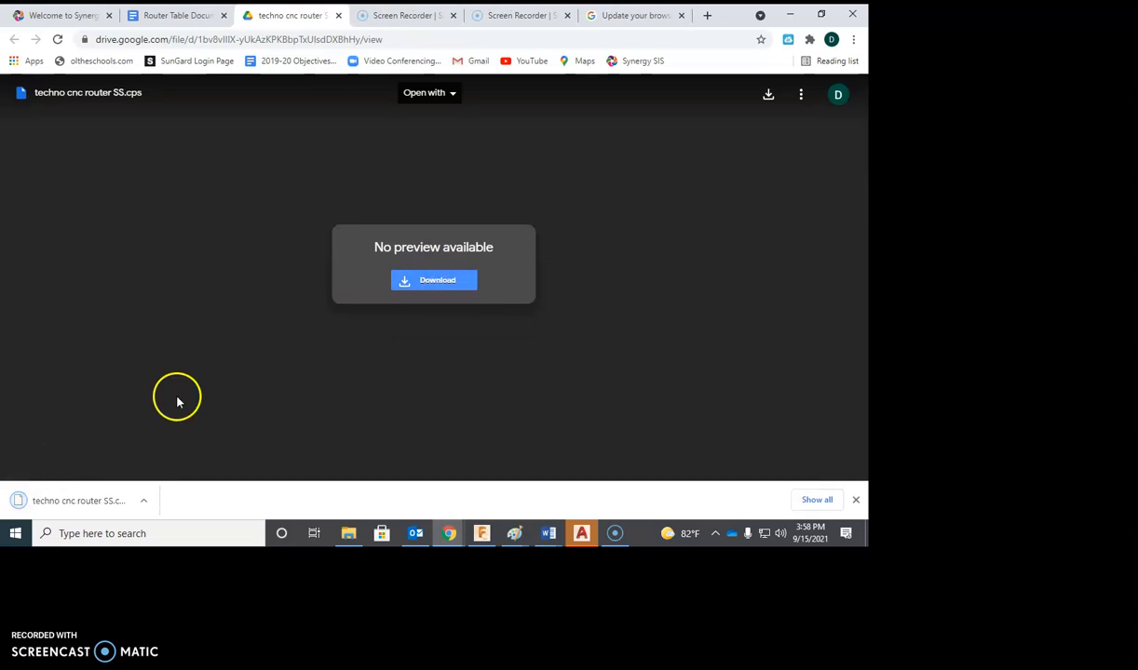
pyautogui.click(86, 508)
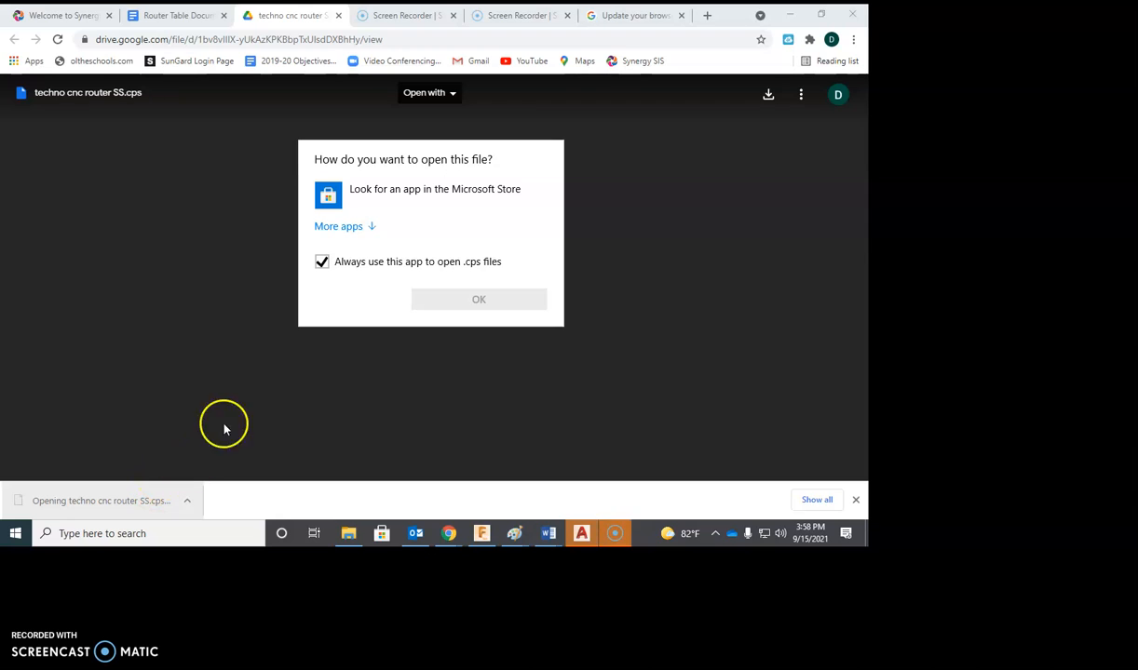
pyautogui.click(493, 309)
pyautogui.click(486, 301)
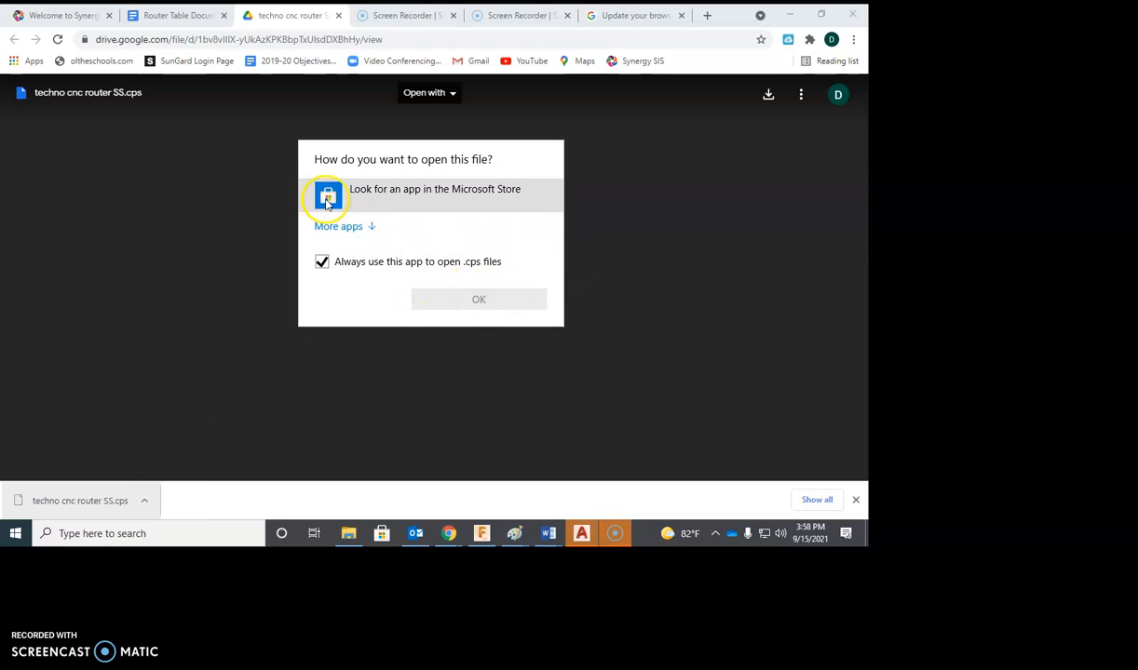
pyautogui.click(449, 422)
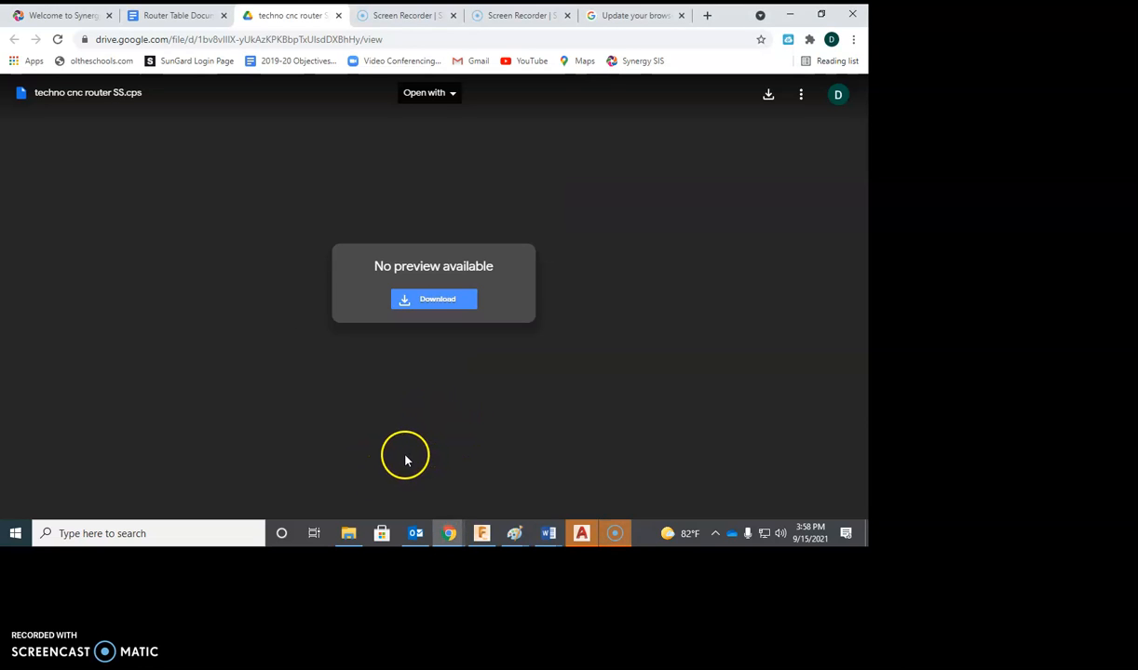
# Check the OneDrive Router Table folder for techno cnc router SS.cps and switch back to Fusion 360
pyautogui.click(348, 533)
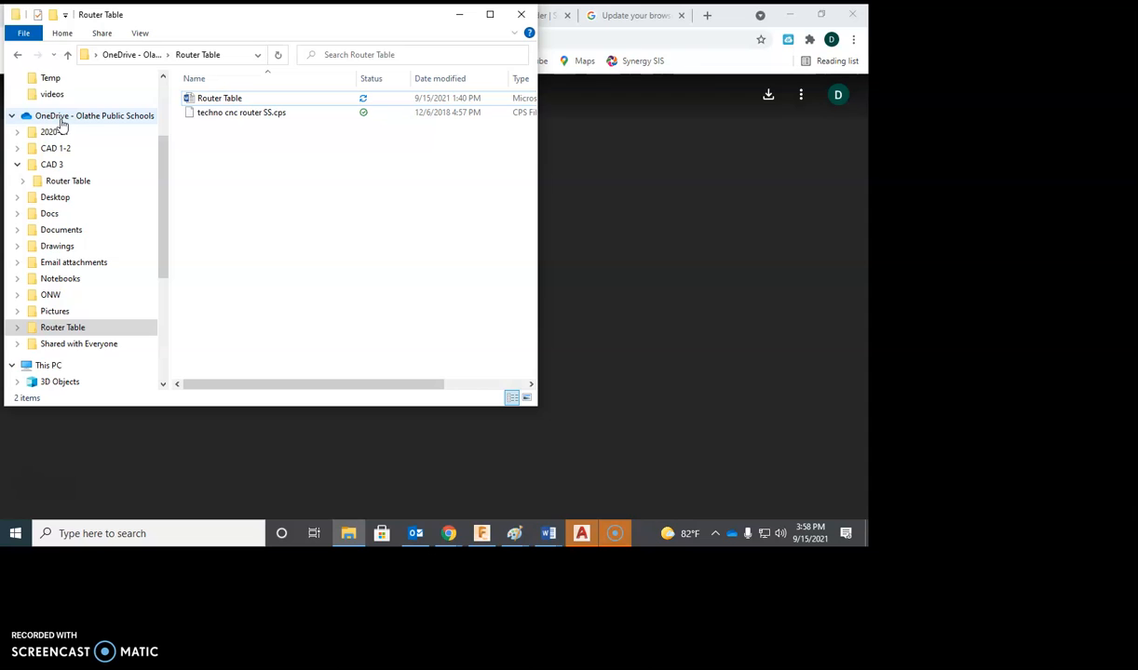
pyautogui.click(64, 331)
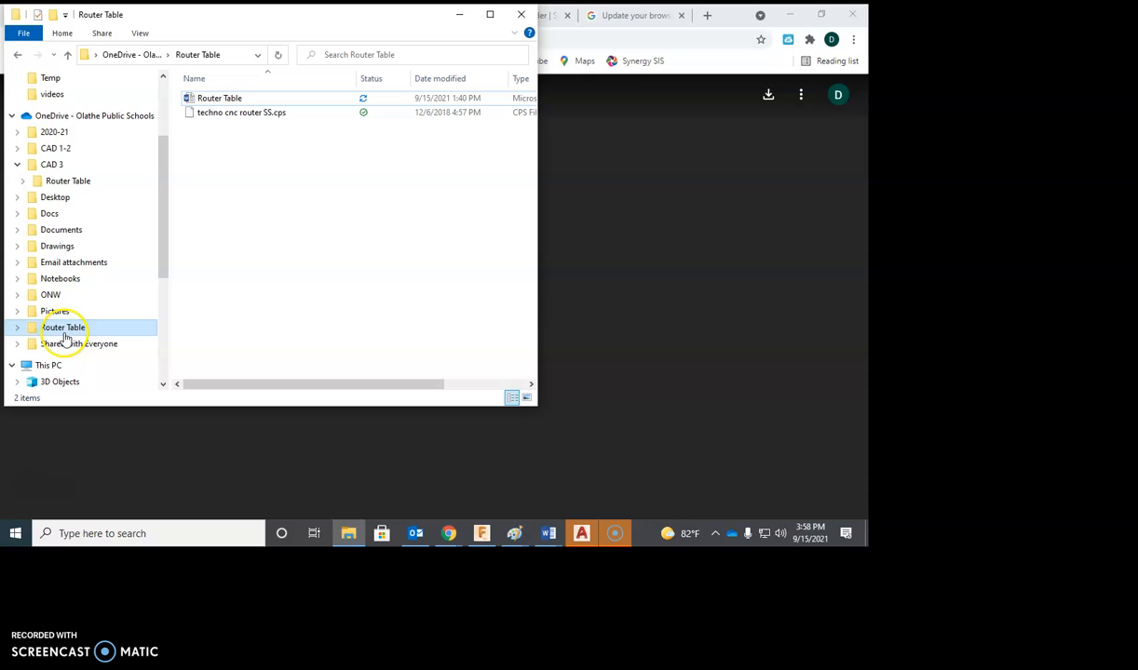
pyautogui.doubleClick(233, 119)
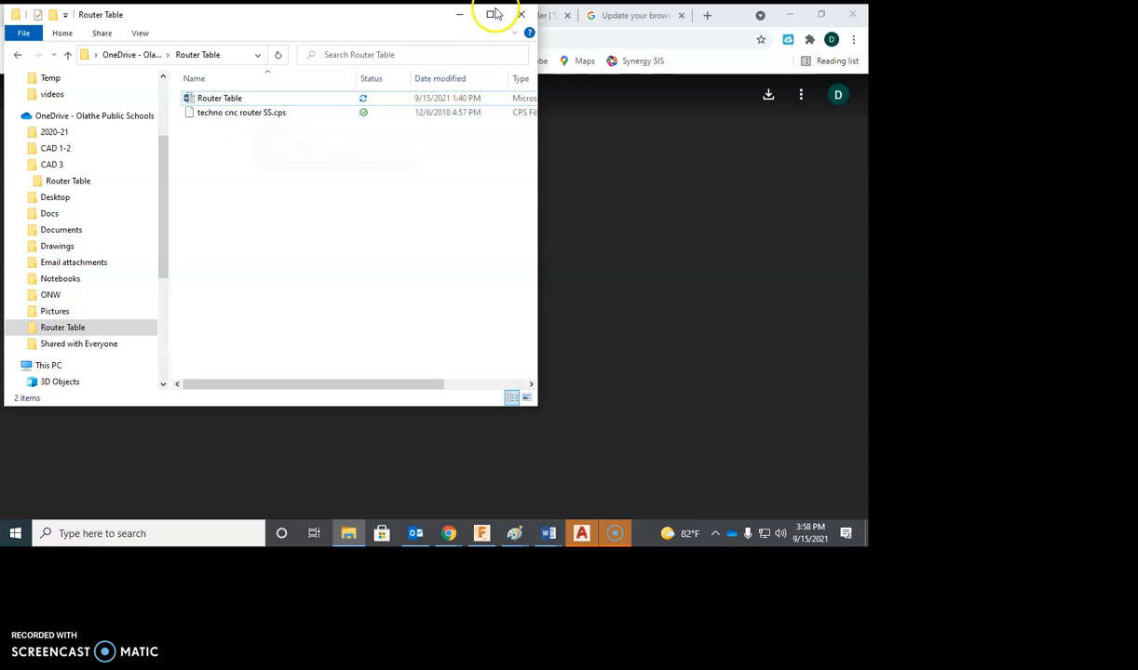
pyautogui.click(523, 14)
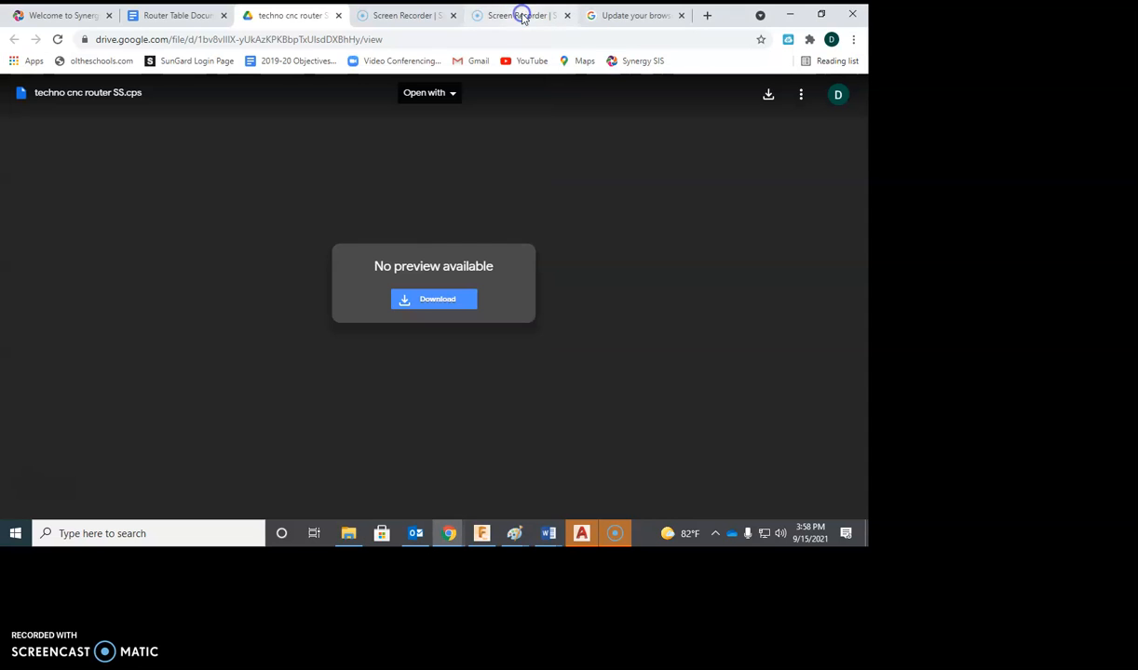
pyautogui.click(481, 535)
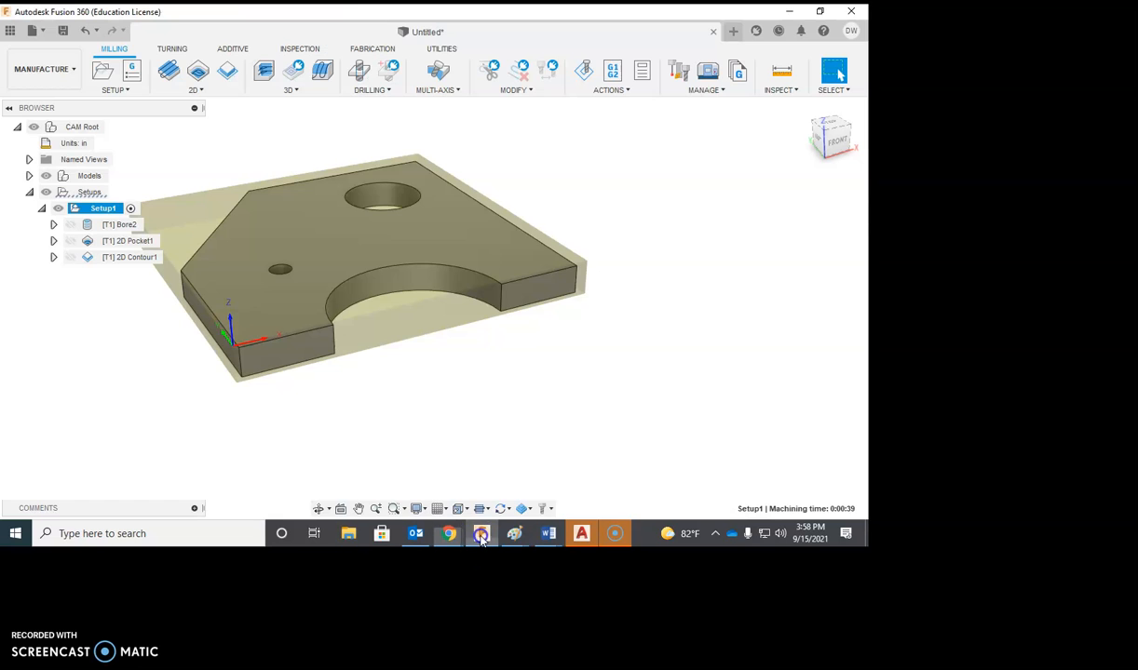
# Start post-processing Setup1 and set the configuration folder to the Router Table folder directly under OneDrive
pyautogui.click(599, 90)
pyautogui.click(604, 135)
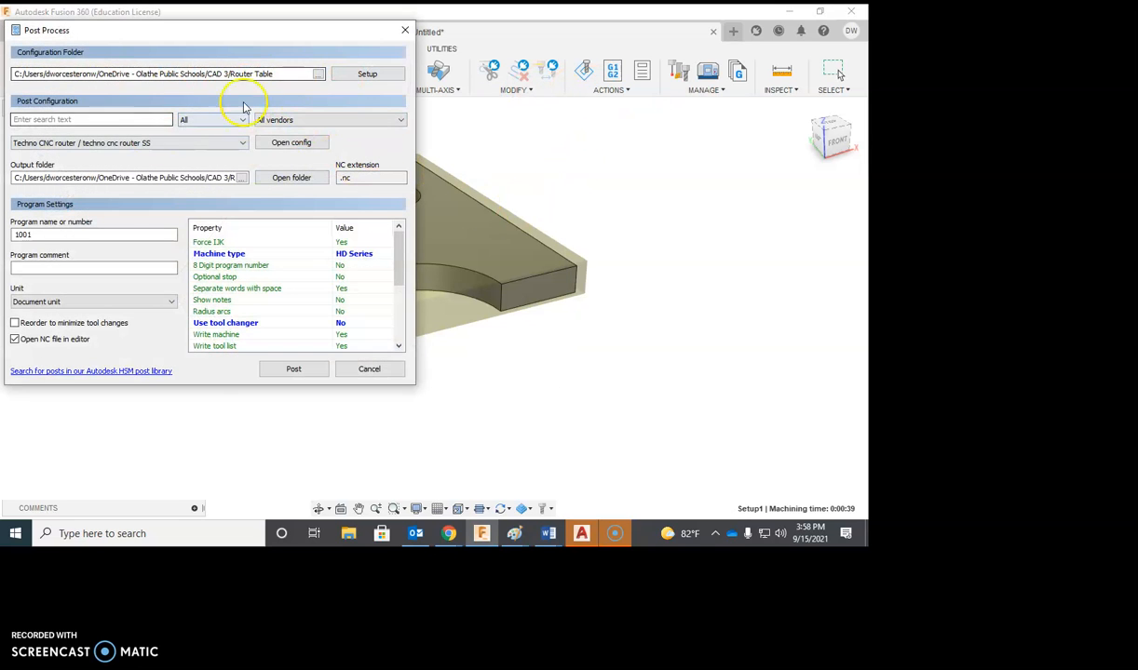
pyautogui.click(319, 76)
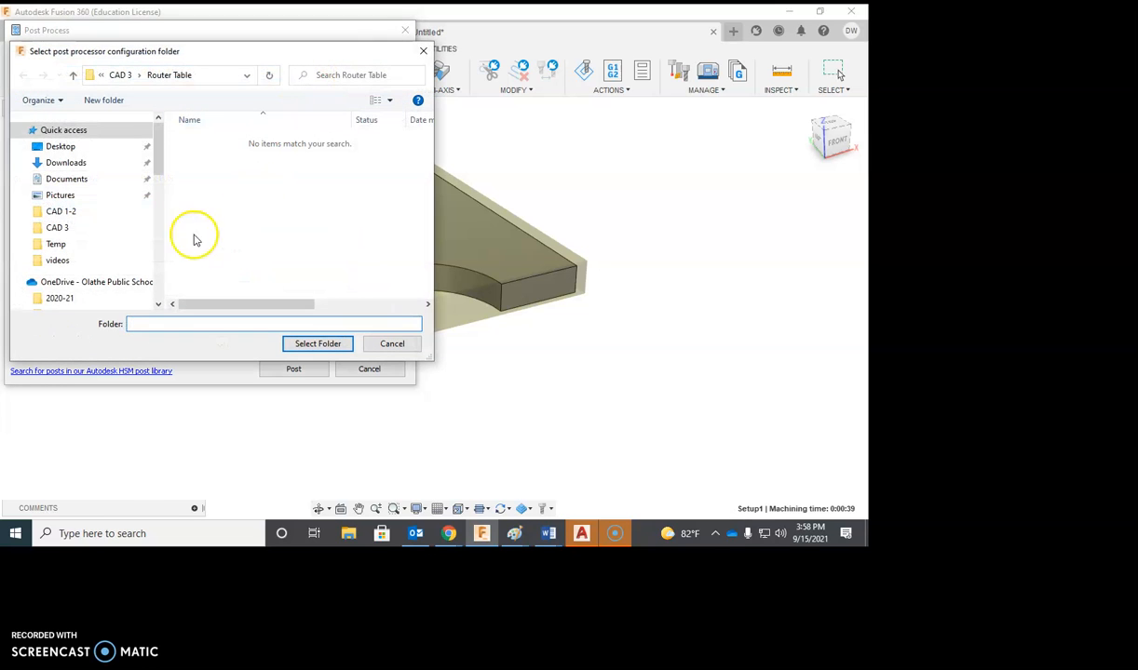
pyautogui.moveTo(158, 158); pyautogui.dragTo(161, 224)
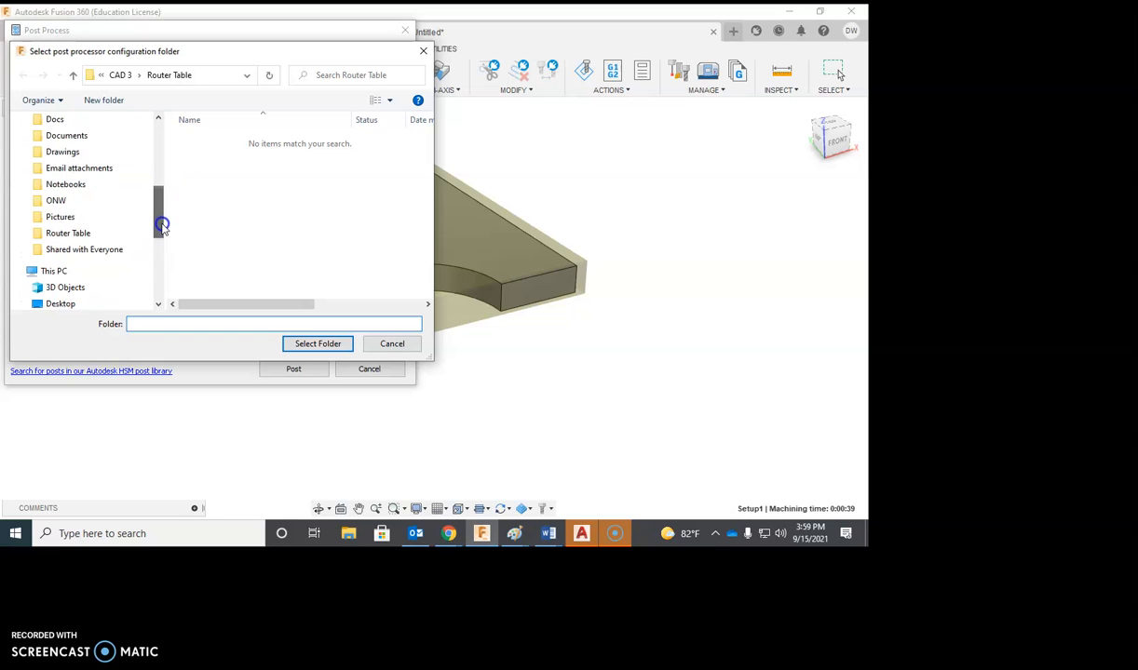
pyautogui.click(78, 234)
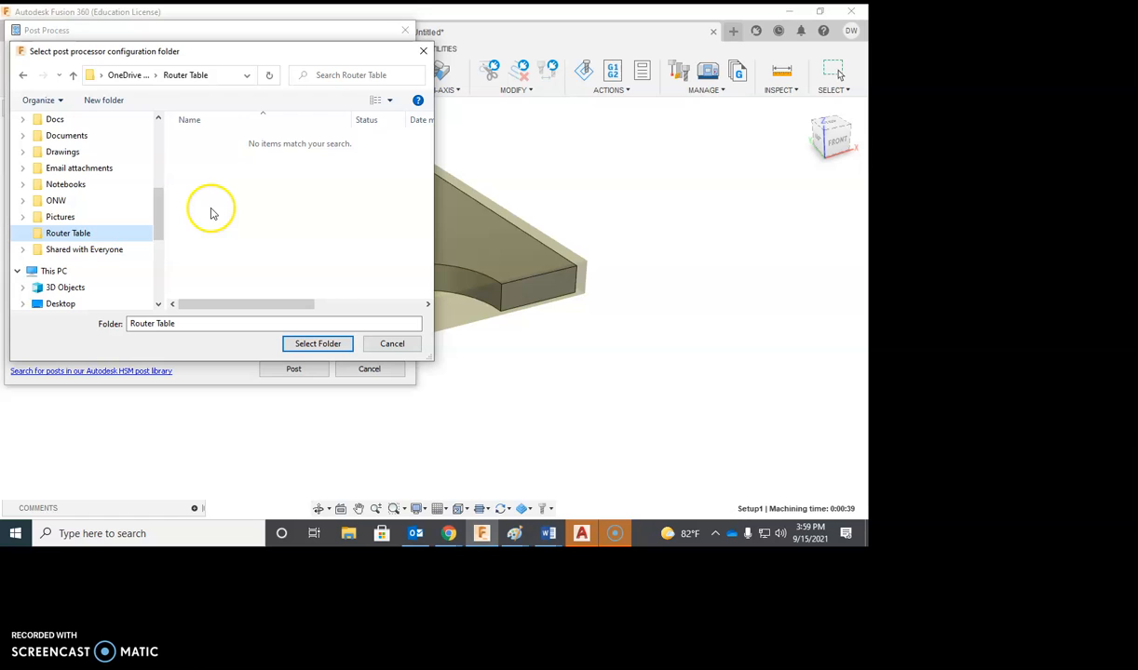
pyautogui.click(333, 344)
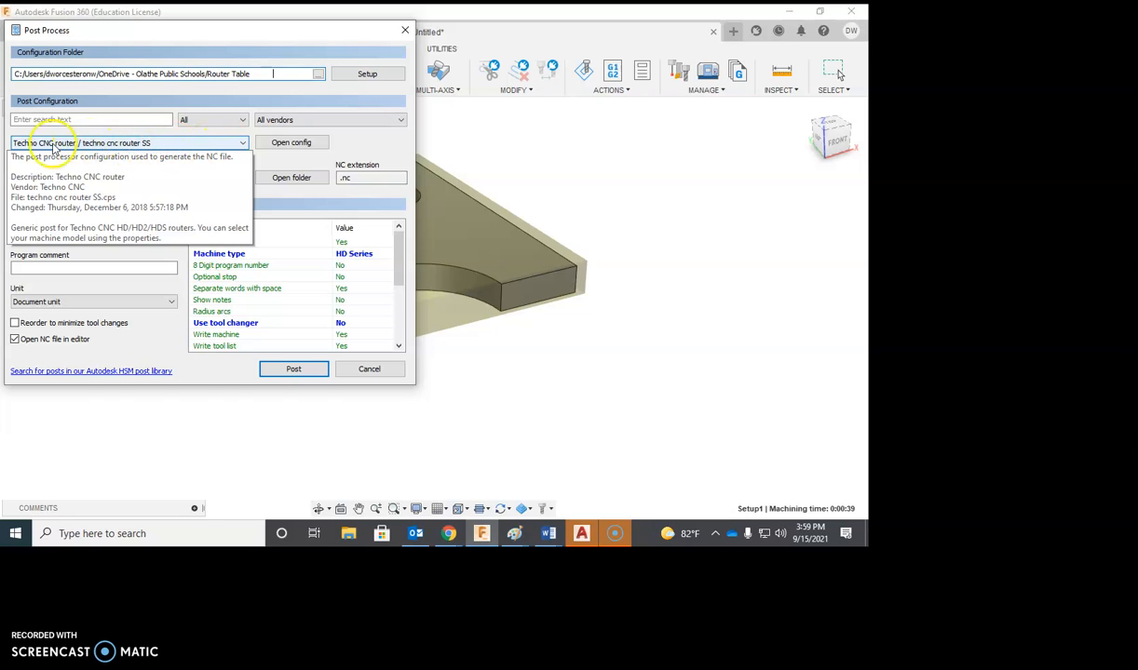
# Choose Techno CNC router / techno cnc router SS as the post configuration
pyautogui.click(164, 145)
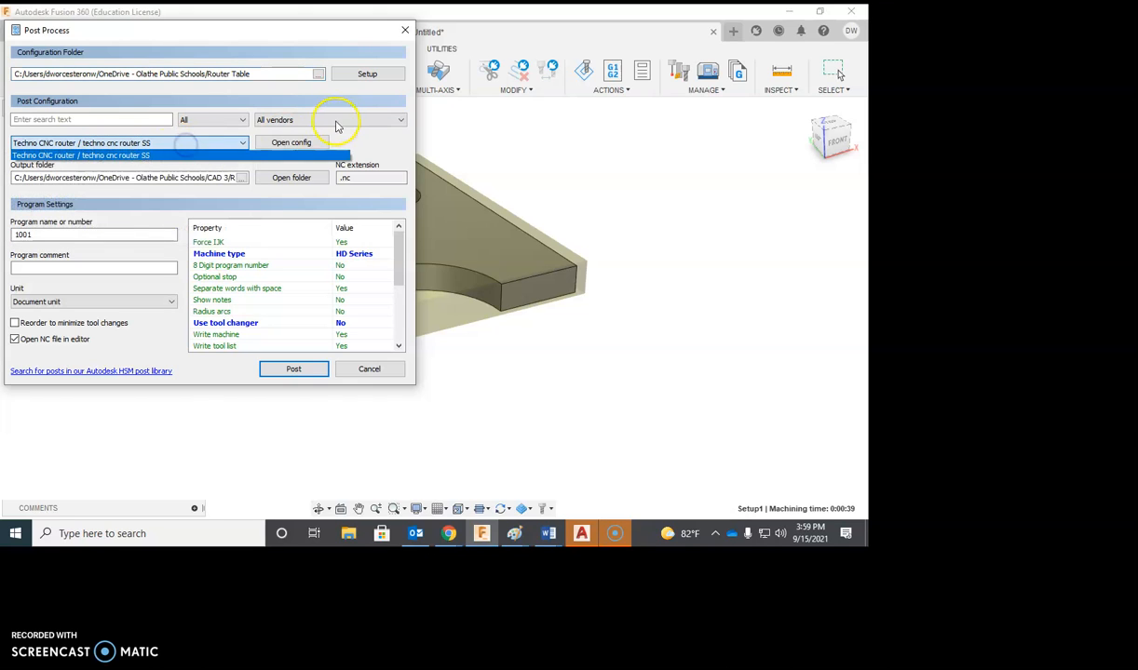
pyautogui.click(376, 137)
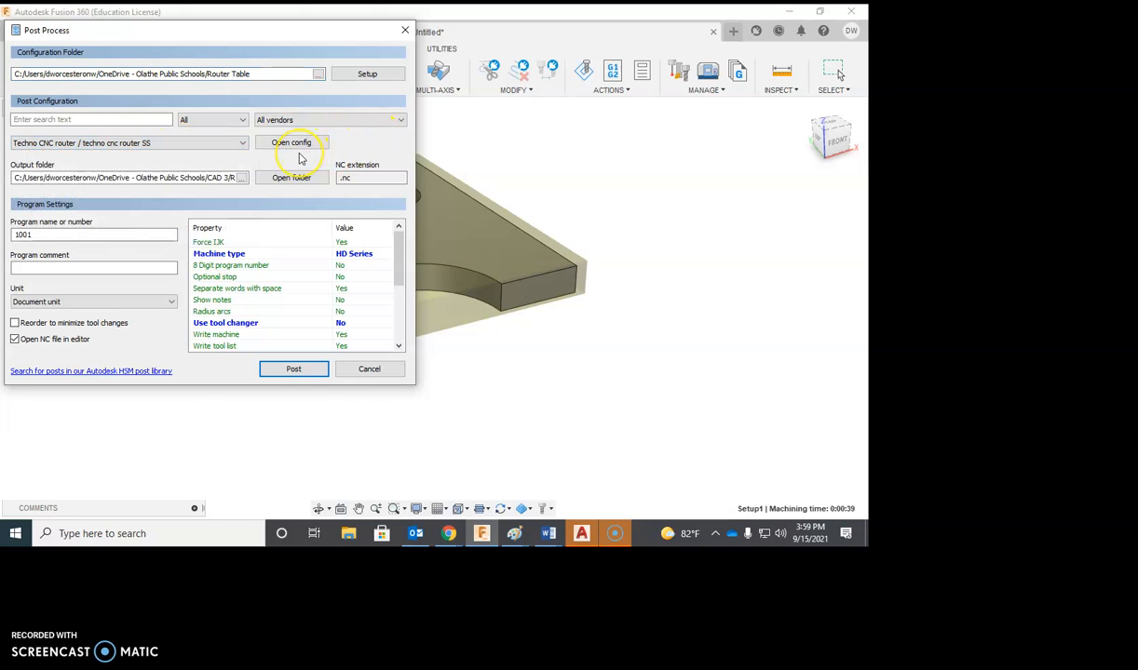
pyautogui.click(261, 178)
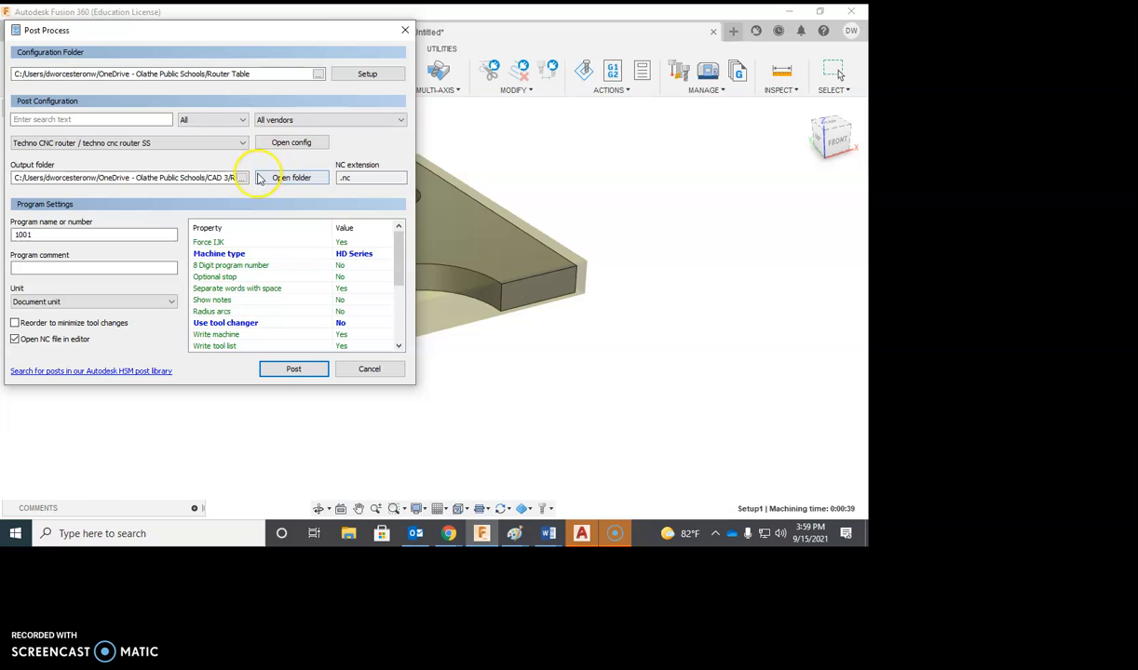
# Set the post processor's Machine type property to HD Series
pyautogui.click(215, 254)
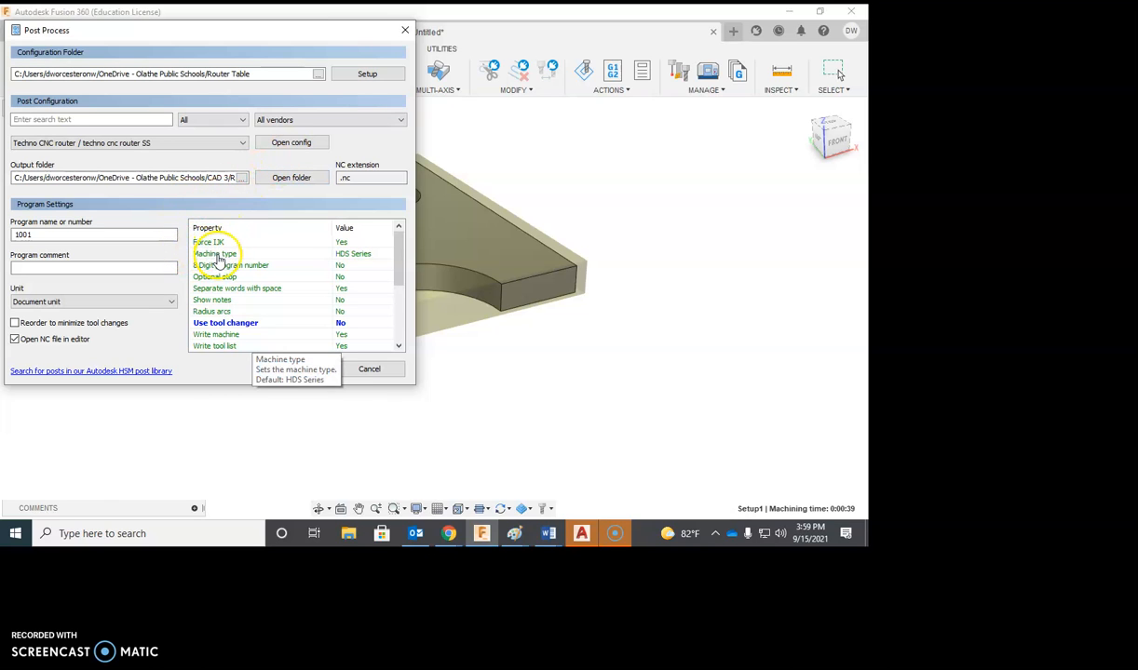
pyautogui.click(218, 257)
pyautogui.click(342, 254)
pyautogui.click(363, 255)
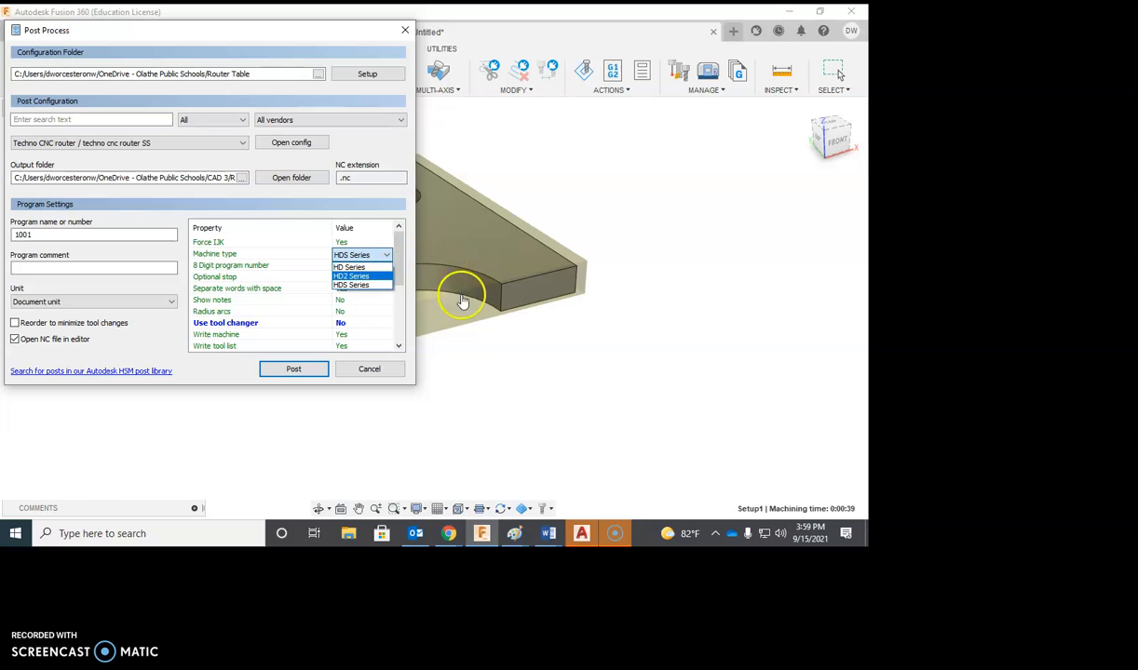
pyautogui.click(361, 268)
pyautogui.click(376, 288)
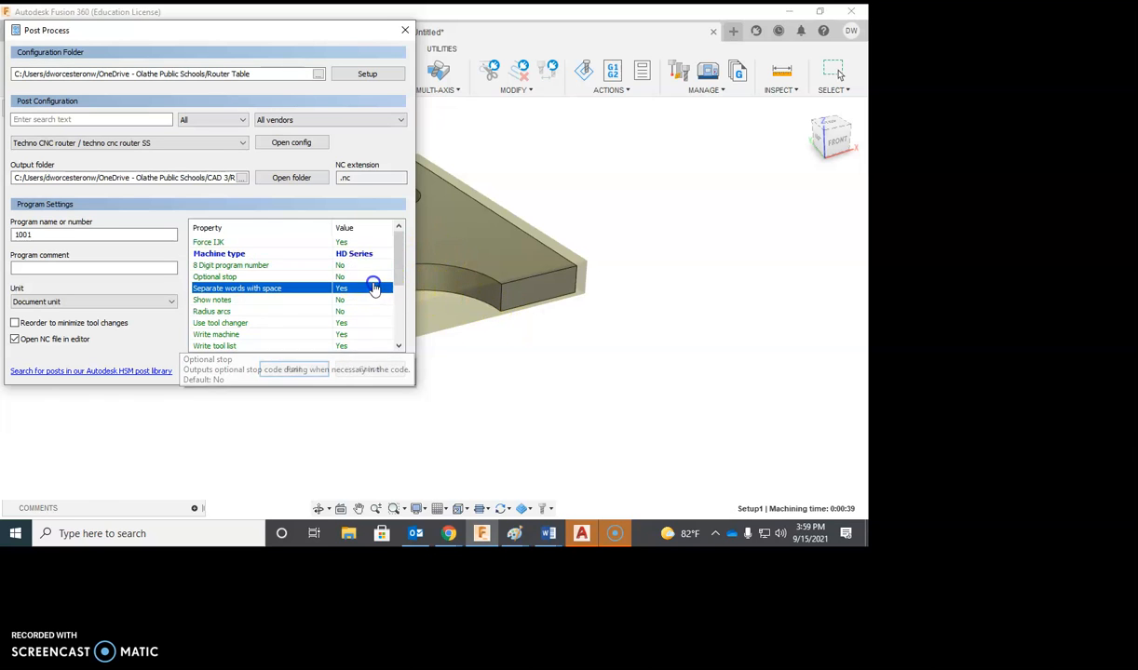
pyautogui.click(386, 289)
pyautogui.click(398, 270)
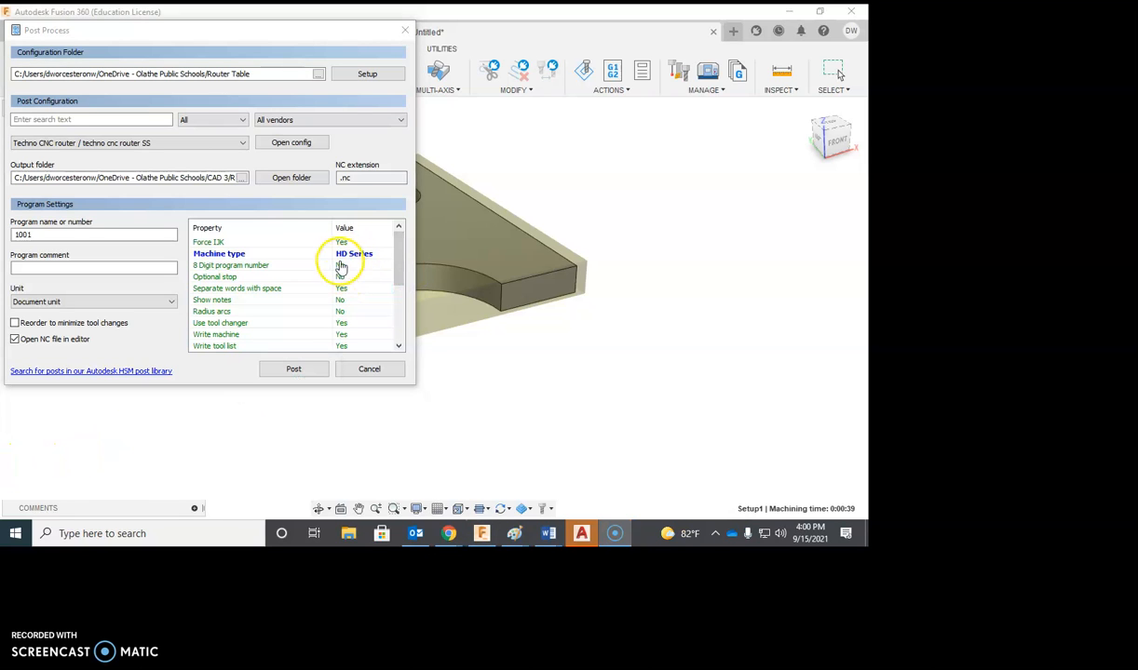
# Set the Use tool changer property to No and move the Post Process dialog toward the middle of the model view
pyautogui.moveTo(399, 260); pyautogui.dragTo(401, 265)
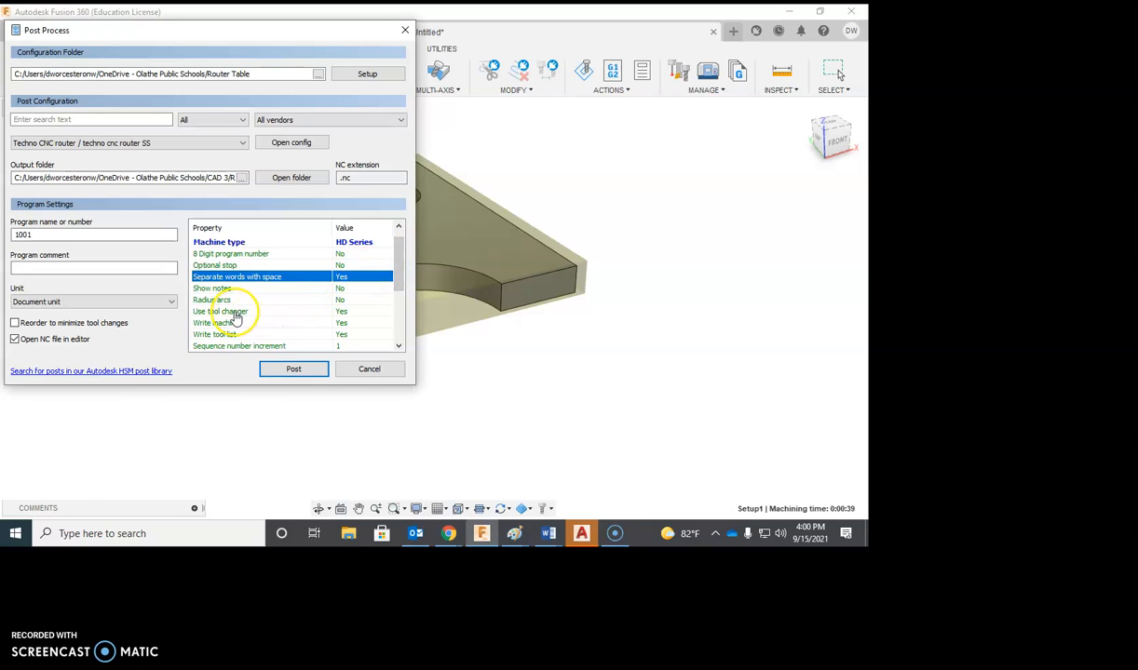
pyautogui.click(345, 312)
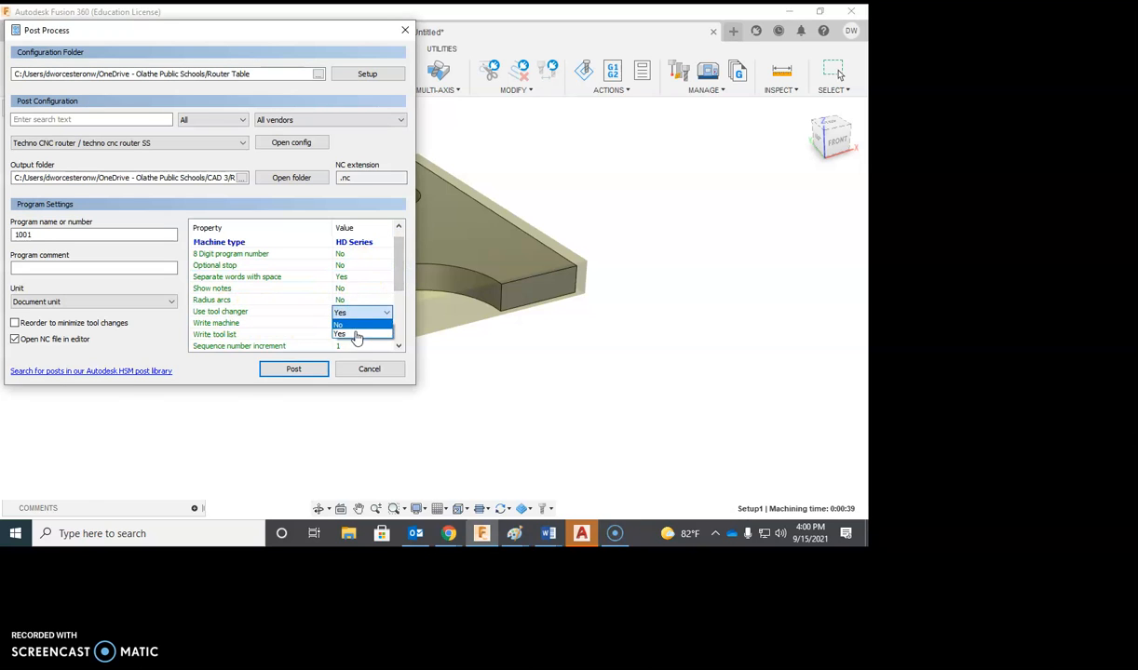
pyautogui.click(352, 325)
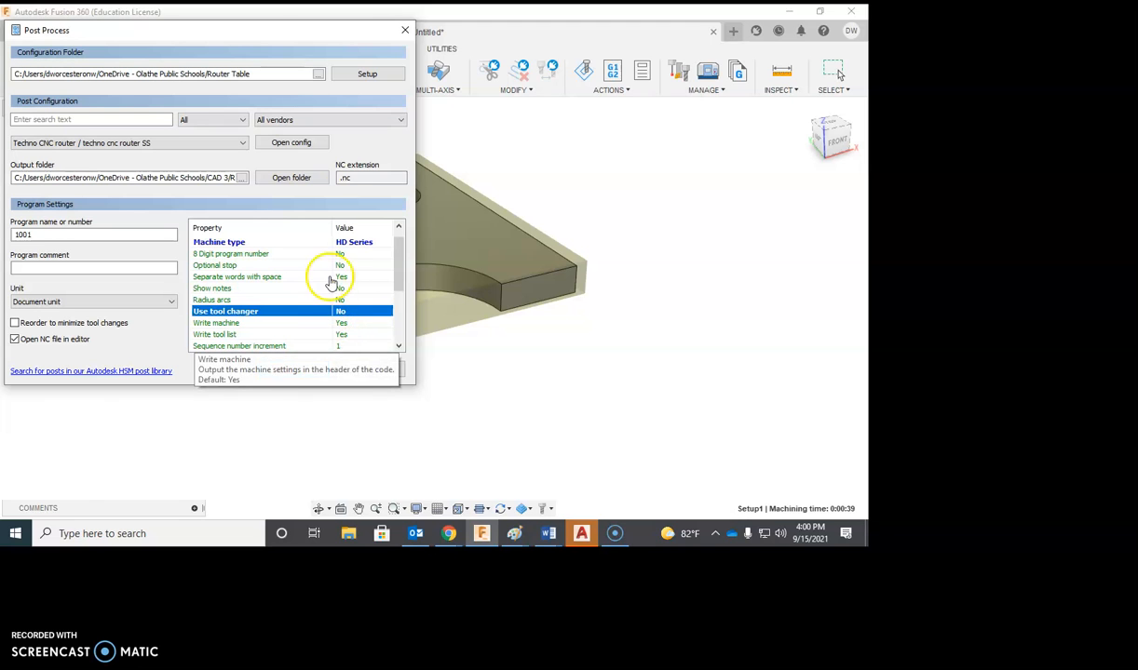
pyautogui.moveTo(269, 28); pyautogui.dragTo(422, 41)
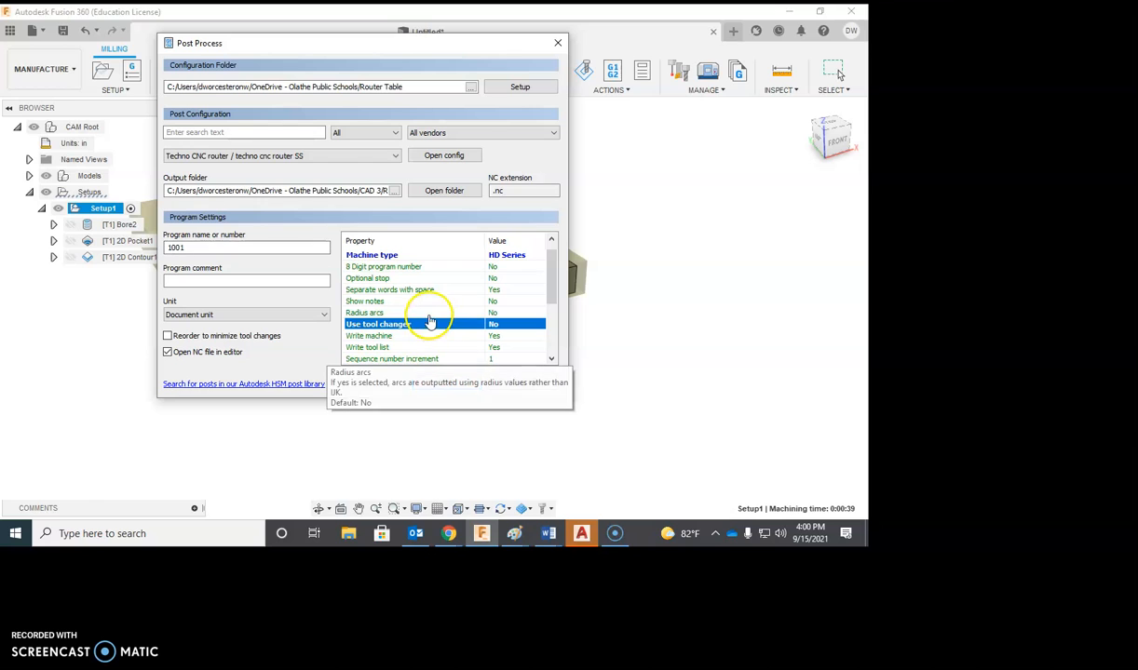
# Set the program number to 8915 and post the NC file into the CAD 3 Router Table folder
pyautogui.doubleClick(197, 248)
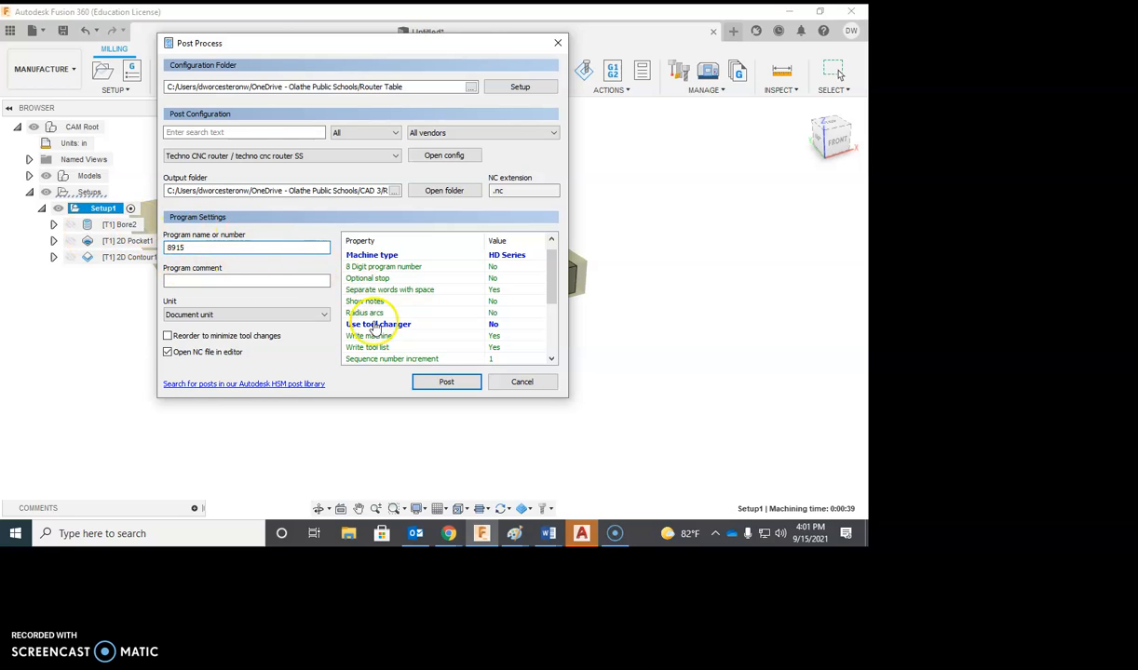
pyautogui.click(455, 387)
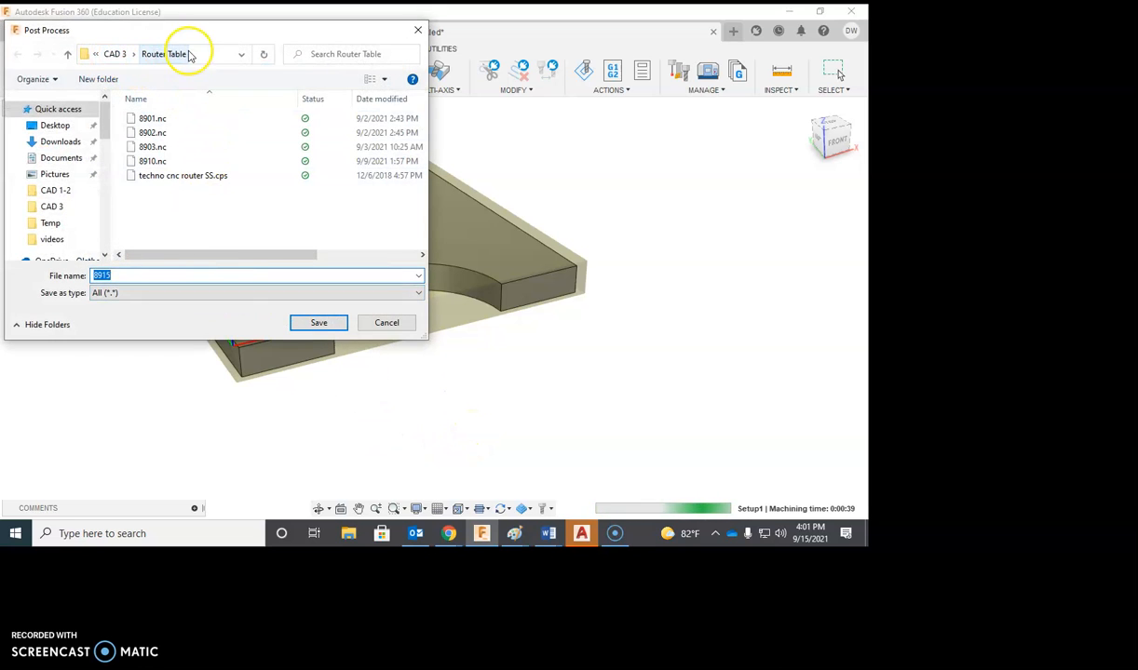
pyautogui.click(320, 323)
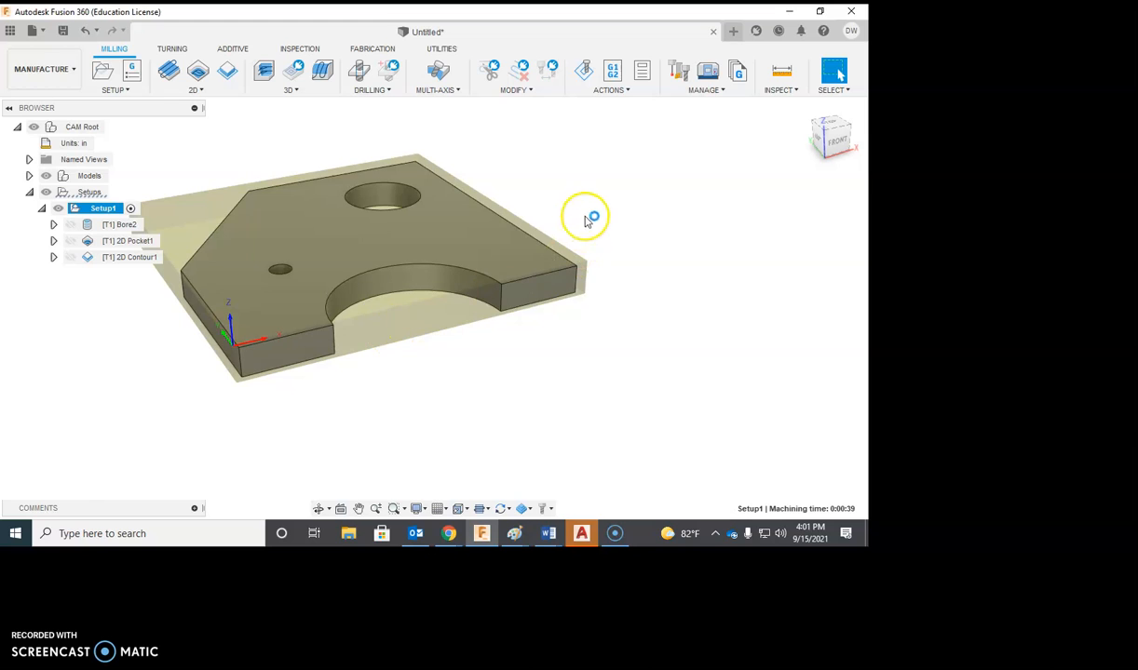
pyautogui.click(542, 90)
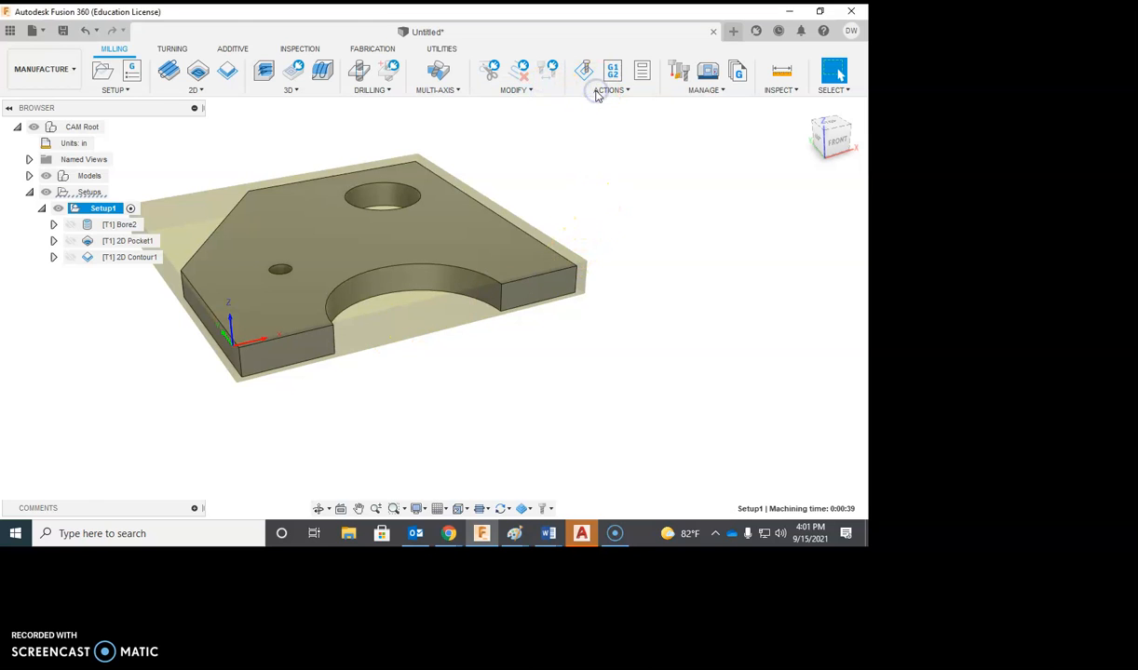
pyautogui.click(598, 93)
pyautogui.click(600, 136)
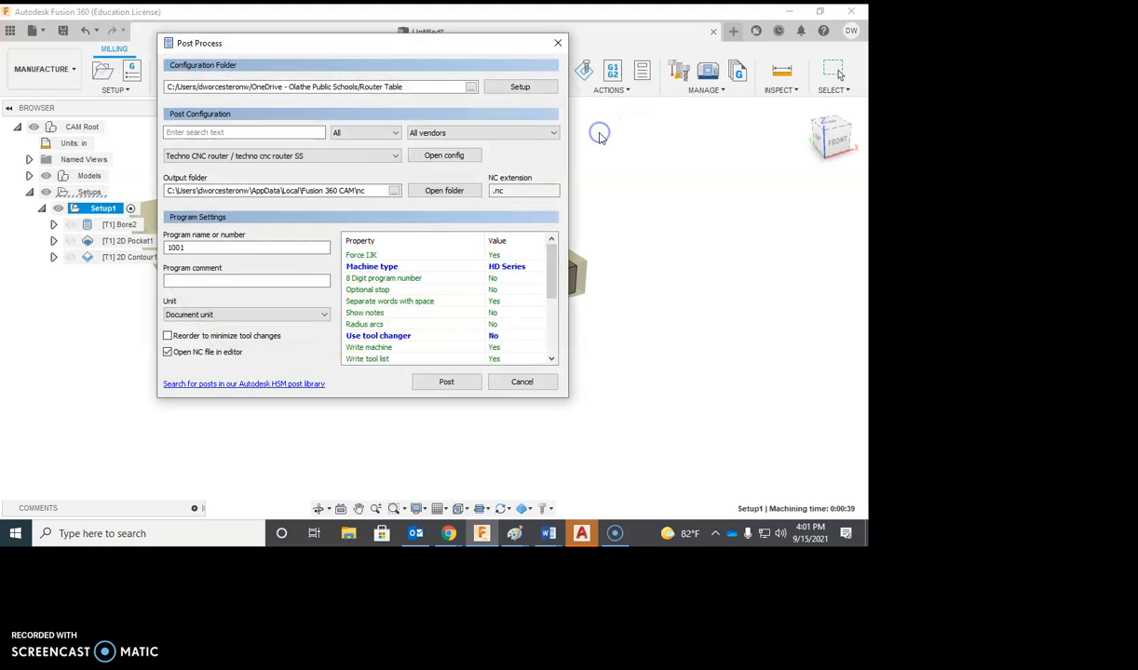
pyautogui.click(447, 382)
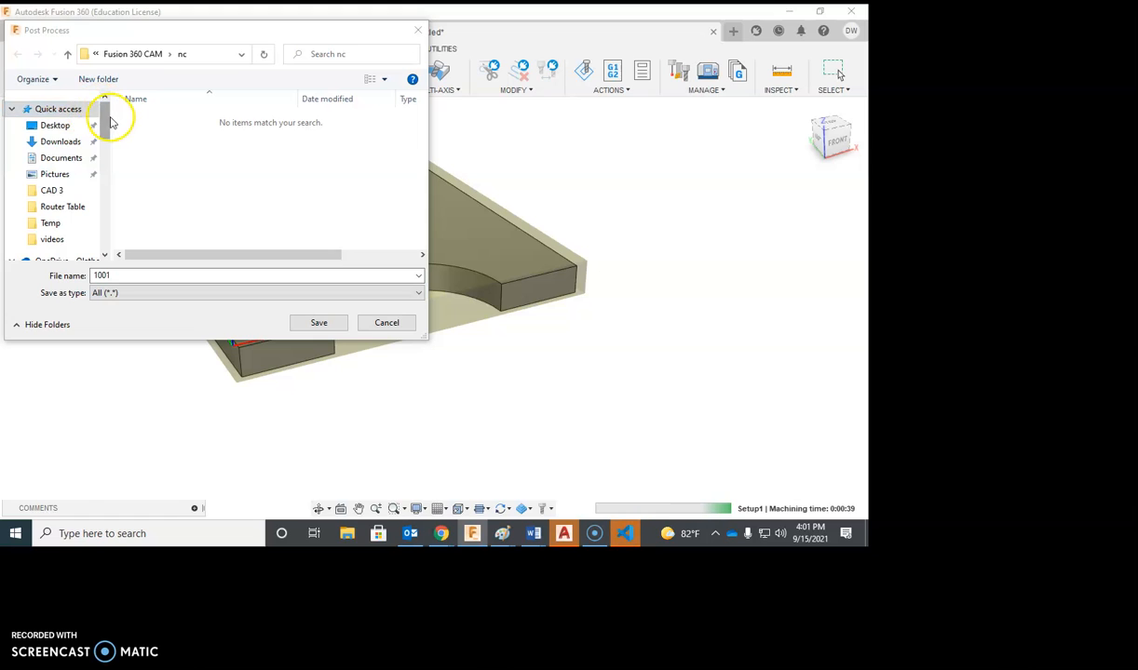
pyautogui.moveTo(107, 127); pyautogui.dragTo(104, 185)
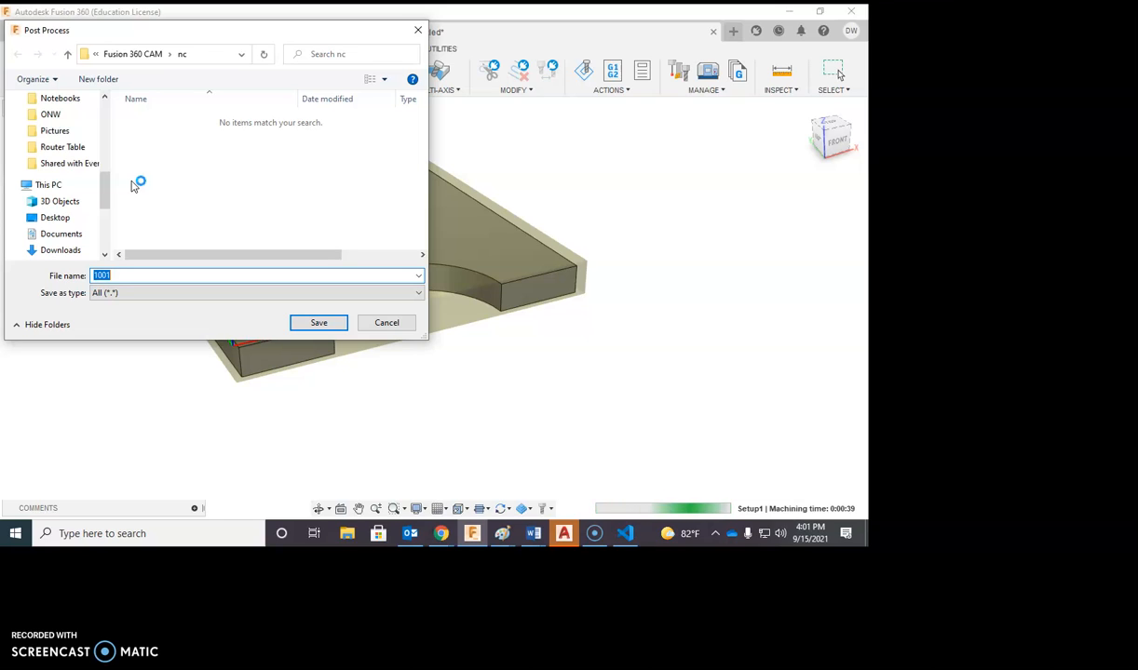
pyautogui.click(418, 30)
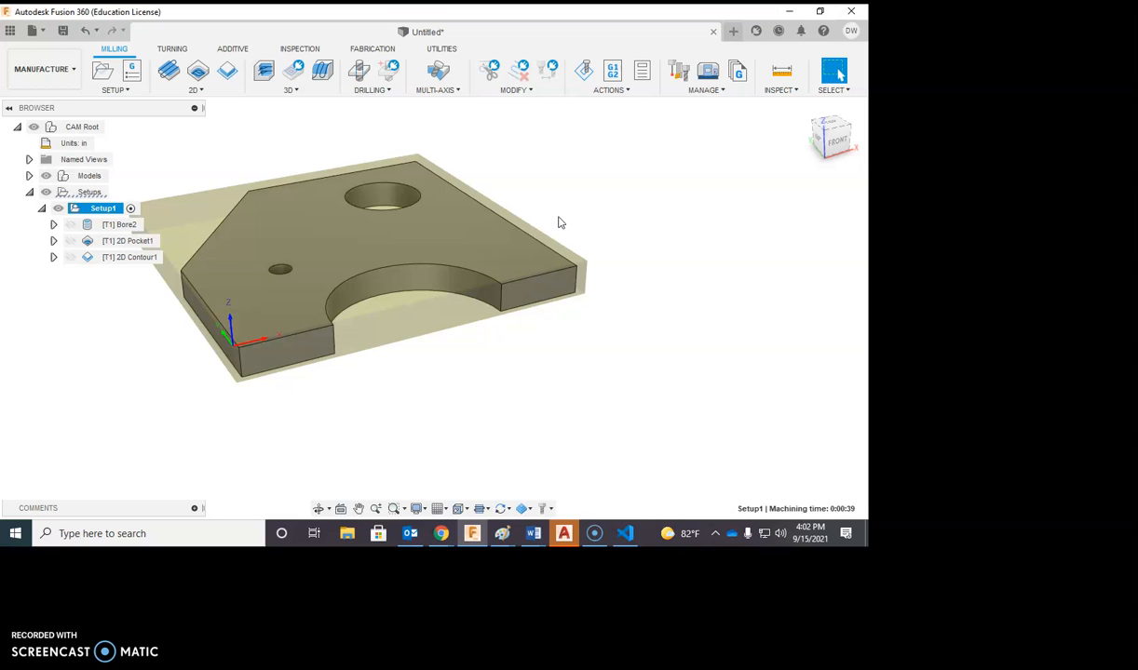
# Check the unit type in the CAM document's active units settings and cancel the dialog
pyautogui.click(343, 211)
pyautogui.click(93, 225)
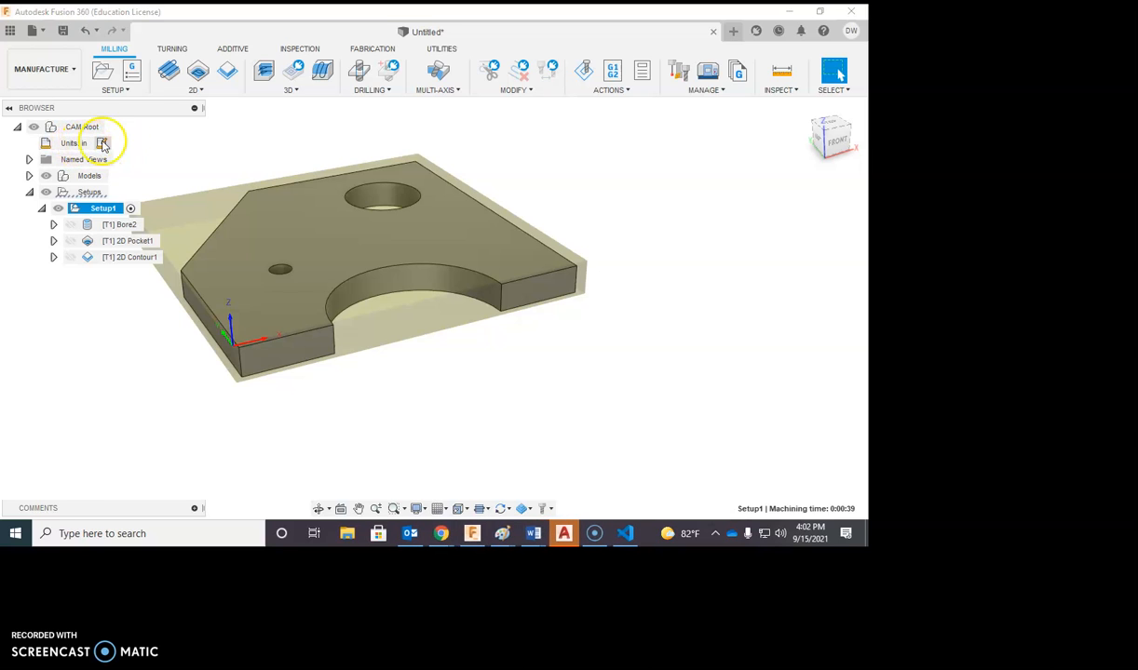
pyautogui.click(103, 143)
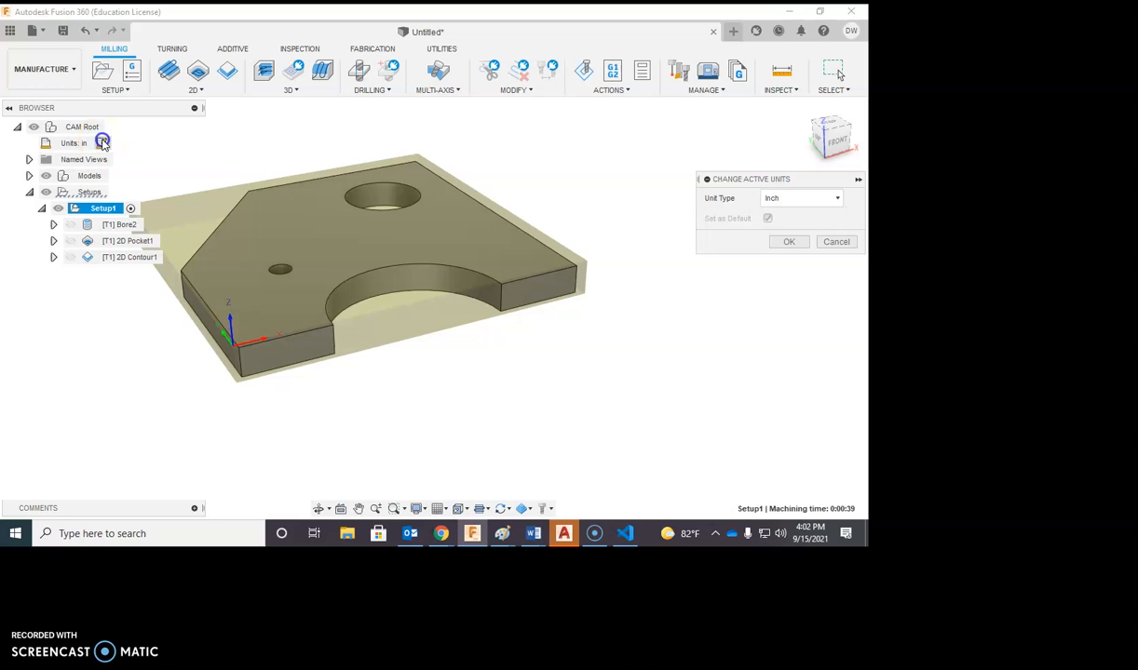
pyautogui.click(836, 241)
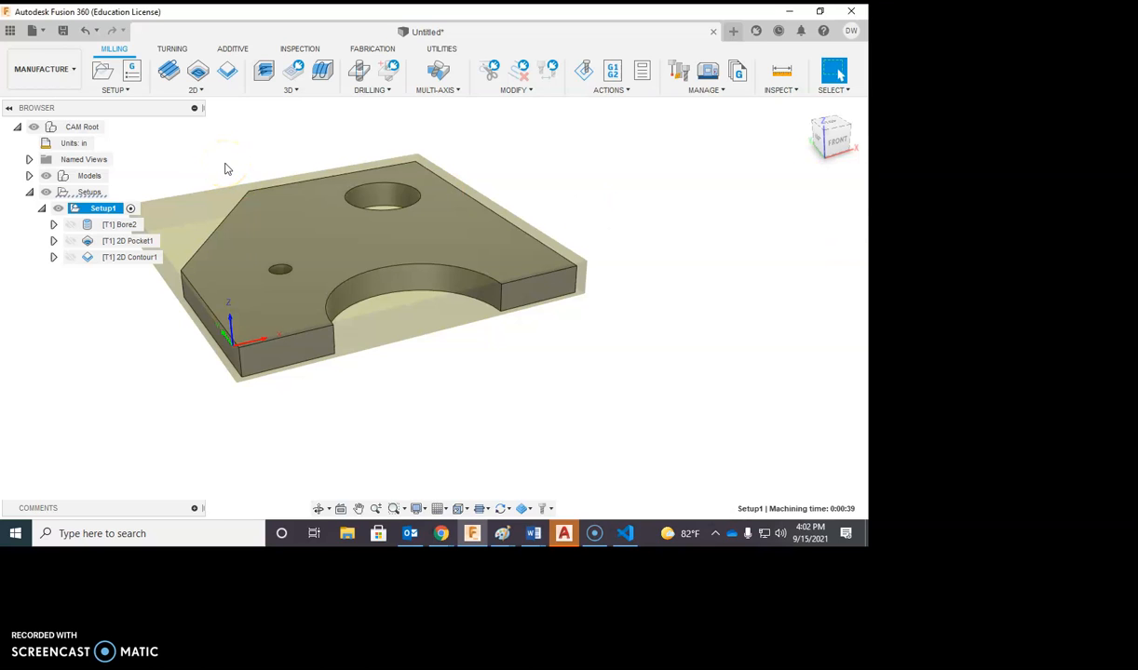